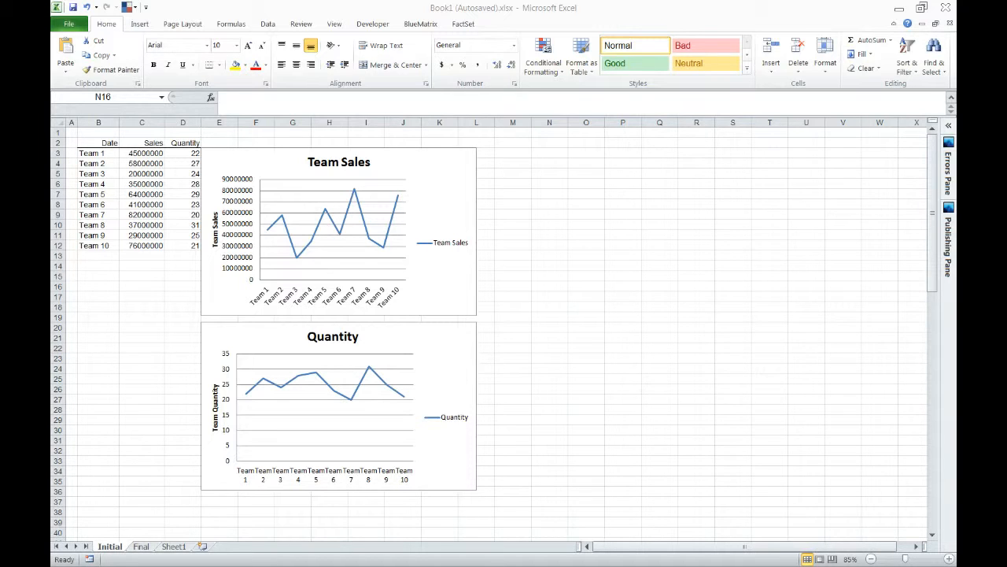
Compare the separate Team Sales and Quantity charts with the finished combined chart on the Final sheet.
click(109, 317)
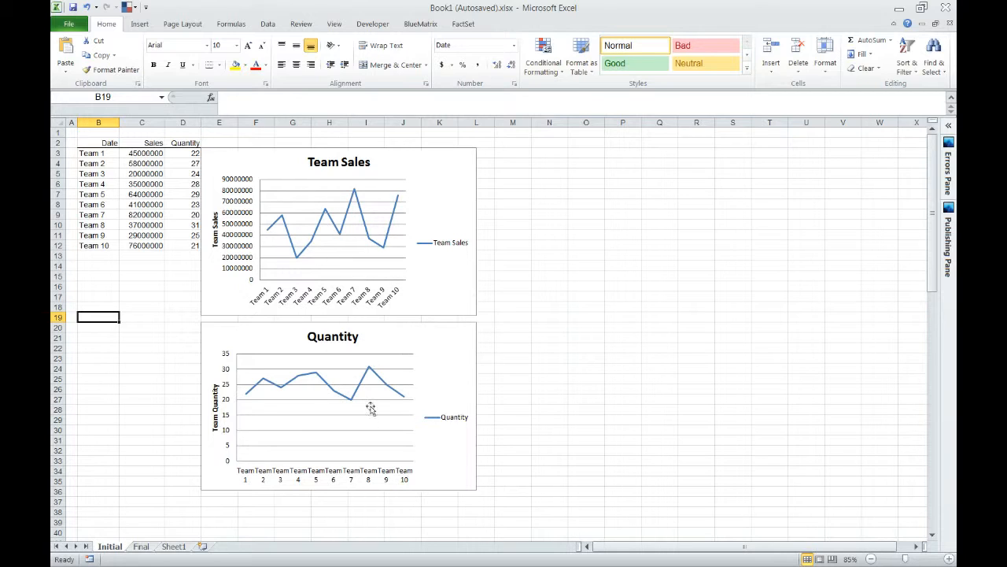
click(549, 252)
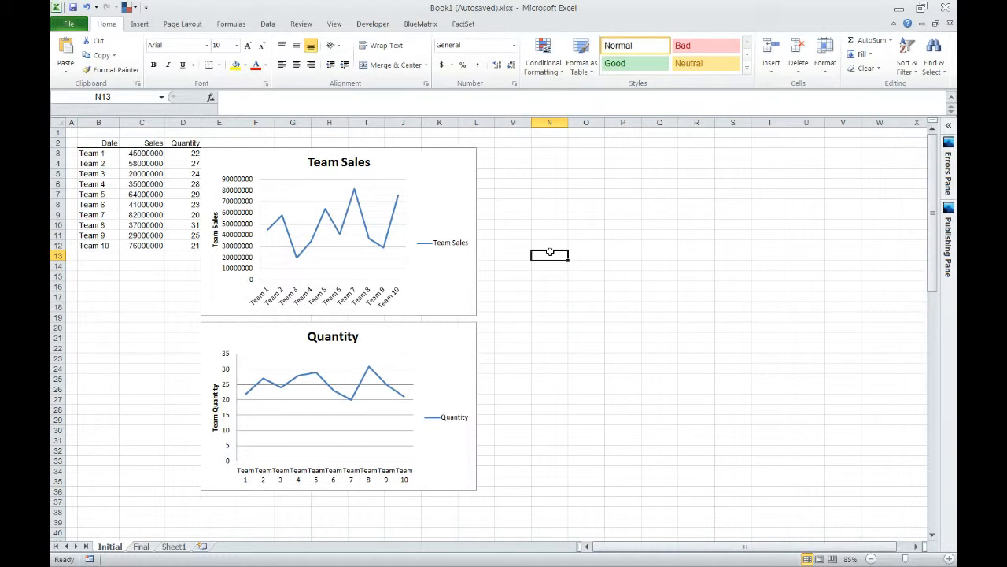
key(ctrl+Page_Down)
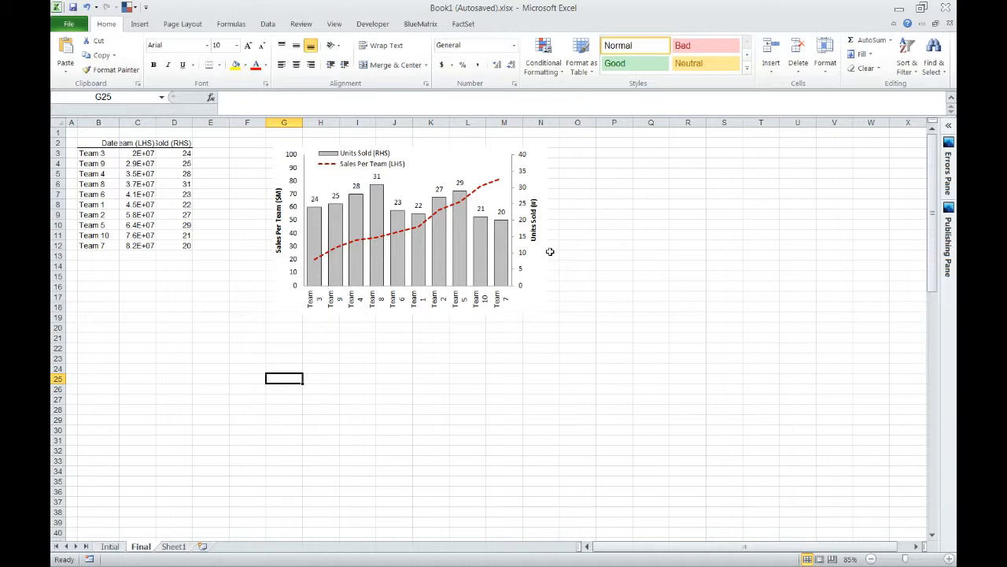
key(ctrl+Page_Up)
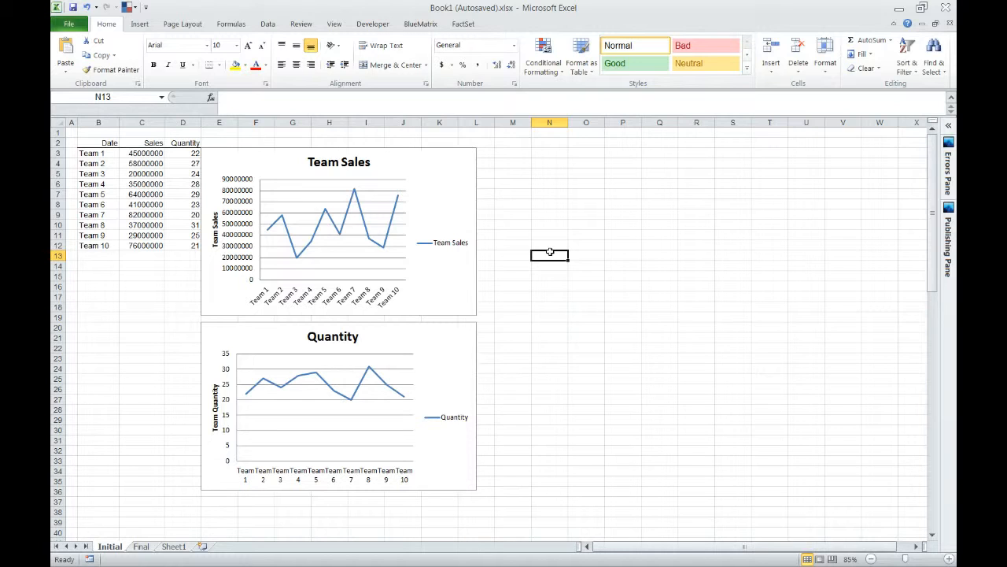
click(432, 170)
click(438, 346)
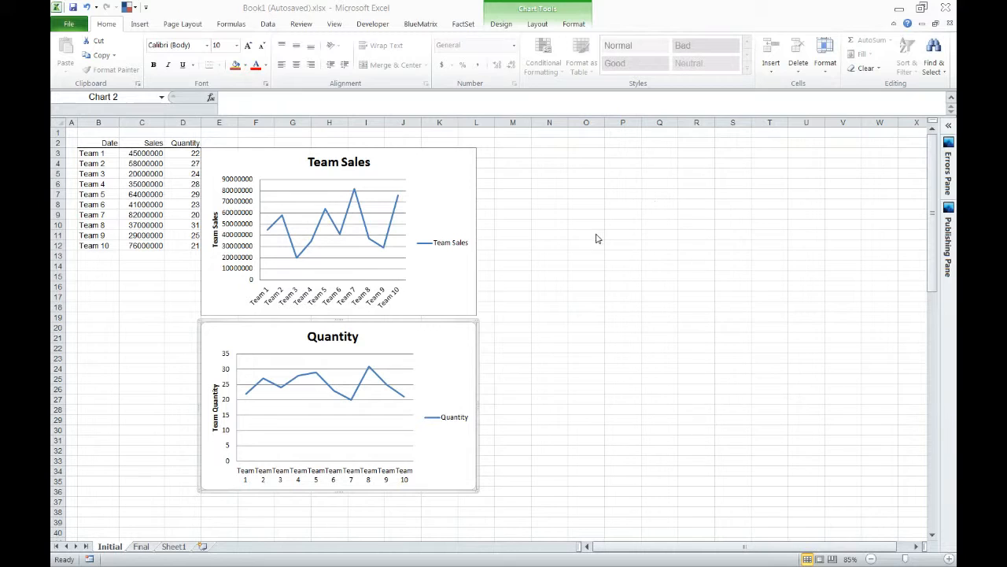
click(550, 266)
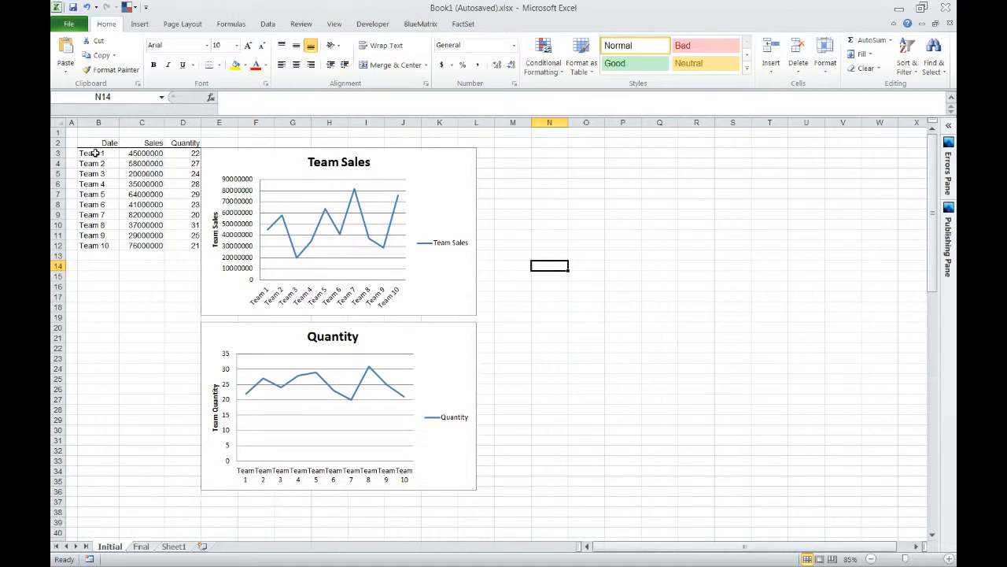
Insert a basic 2-D line chart from the team, Sales and Quantity data including headers in B2:D12.
drag(94, 152, 192, 246)
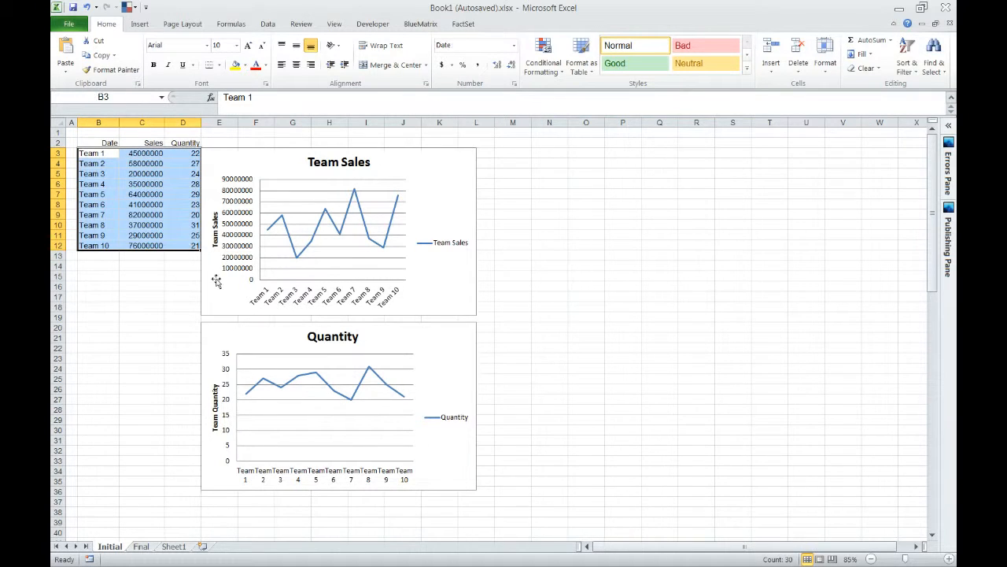
click(142, 24)
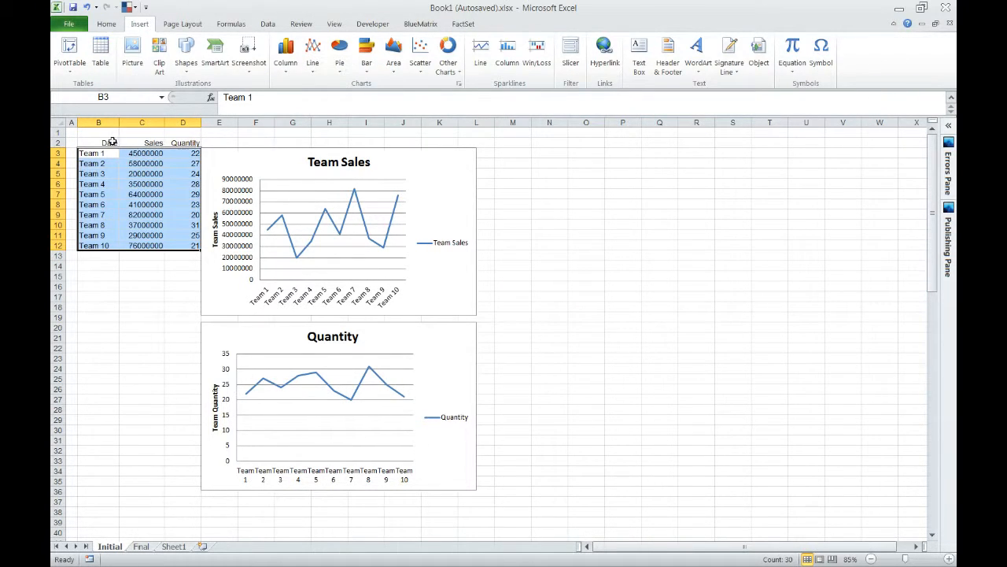
drag(110, 143, 188, 246)
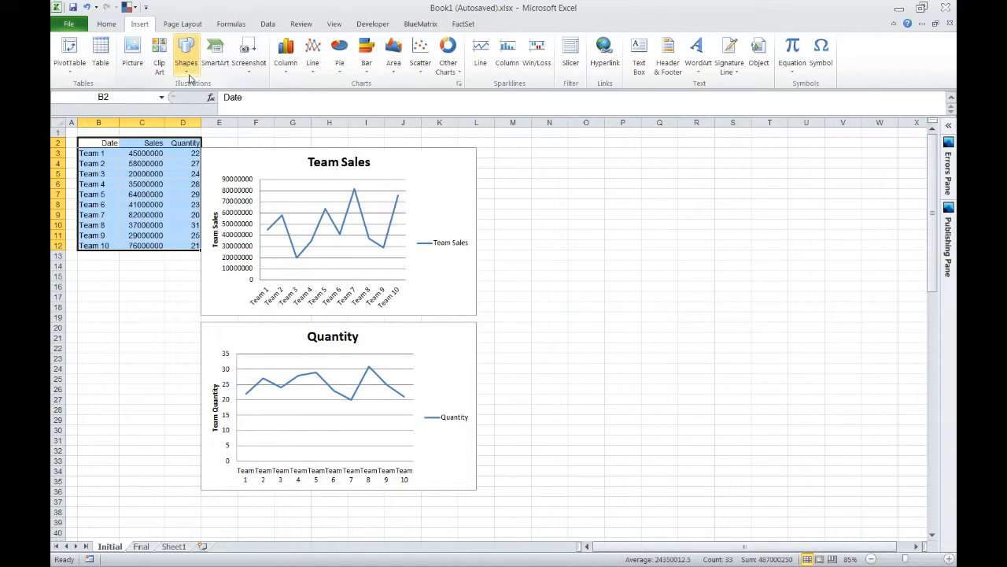
click(312, 61)
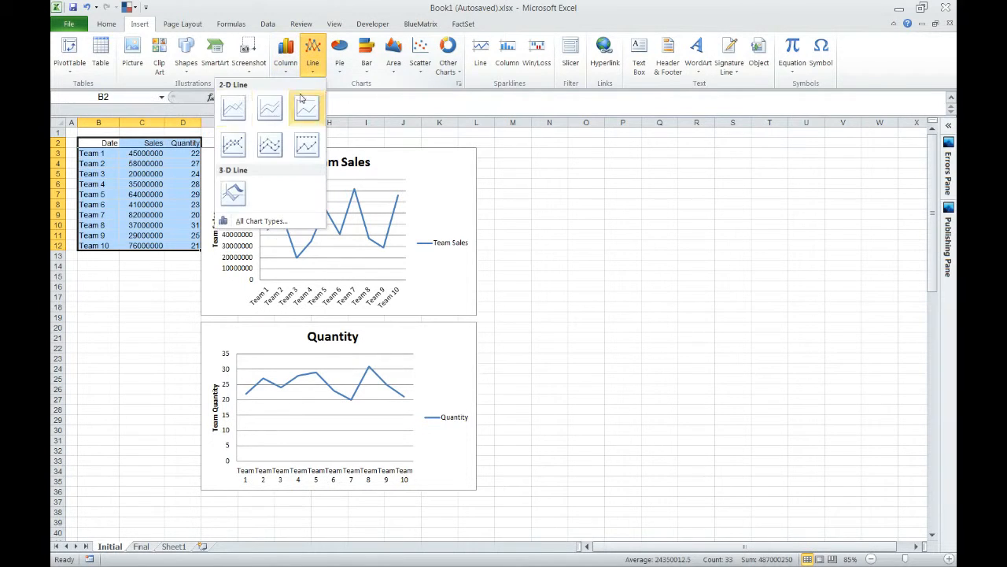
click(234, 108)
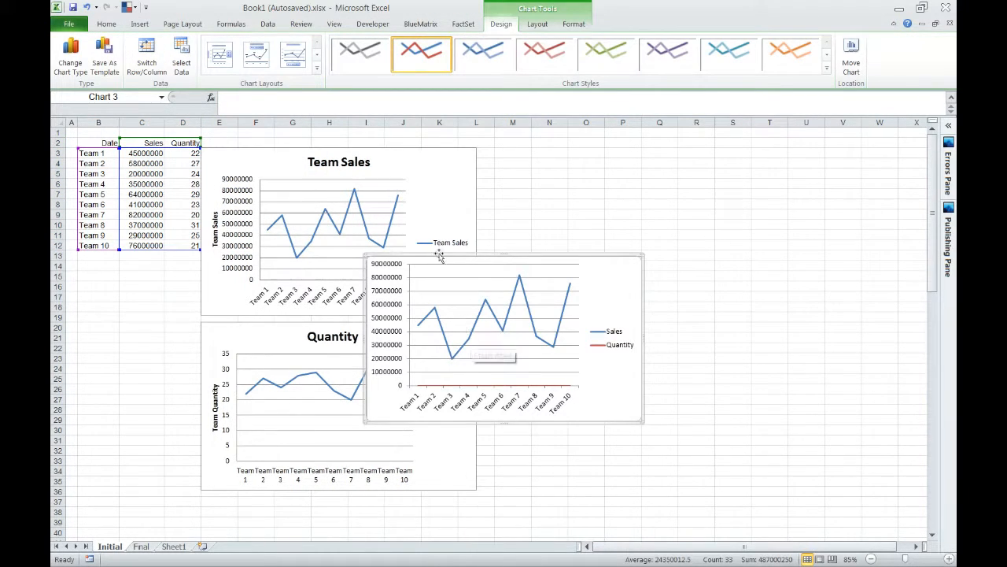
Delete the old Team Sales and Quantity charts and move the new combined chart up beside the data table.
click(451, 199)
key(Delete)
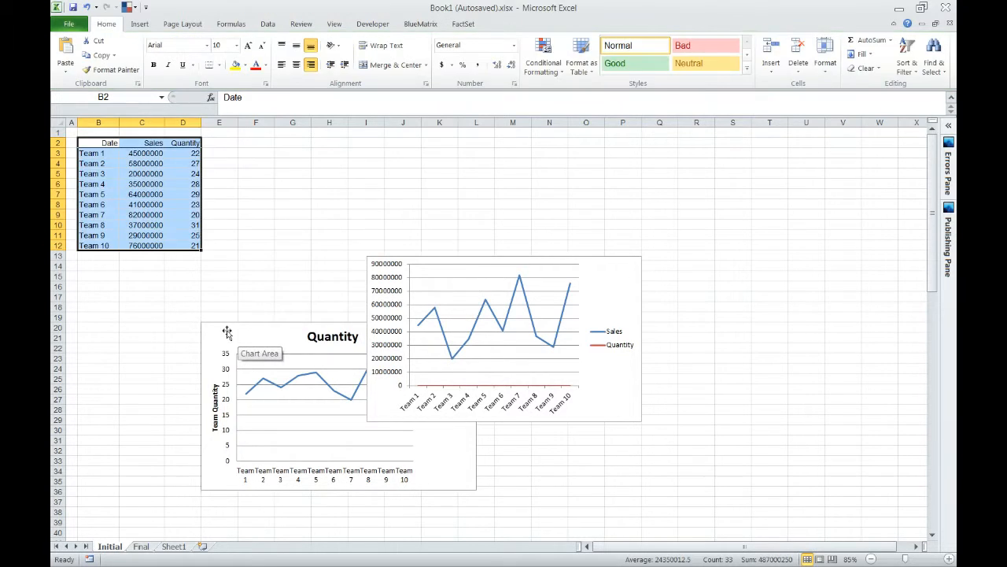
click(265, 333)
key(Delete)
drag(592, 271, 482, 158)
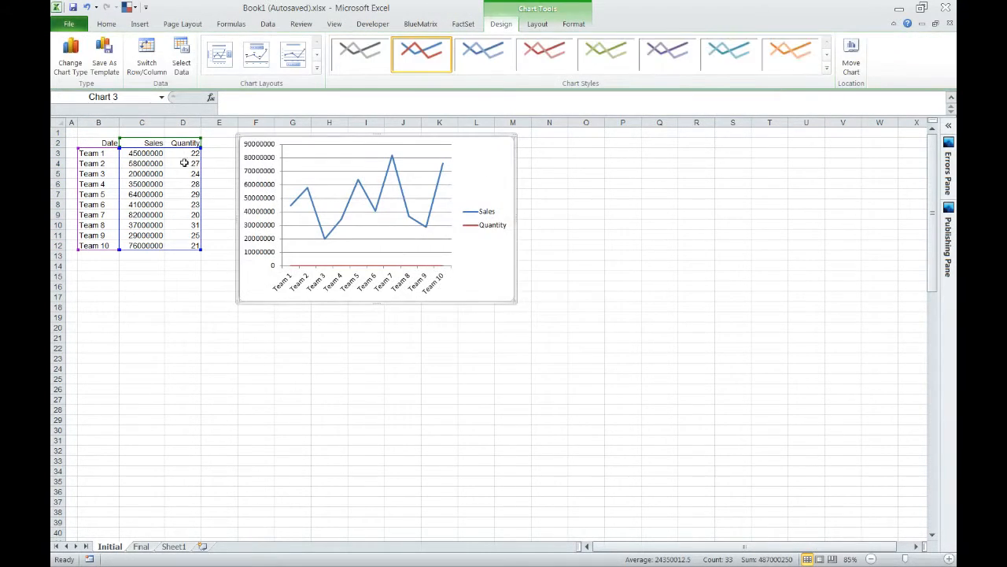
Examine the Sales and Quantity columns in the table and the Quantity line in the chart to compare their scales.
click(152, 141)
drag(152, 142, 142, 247)
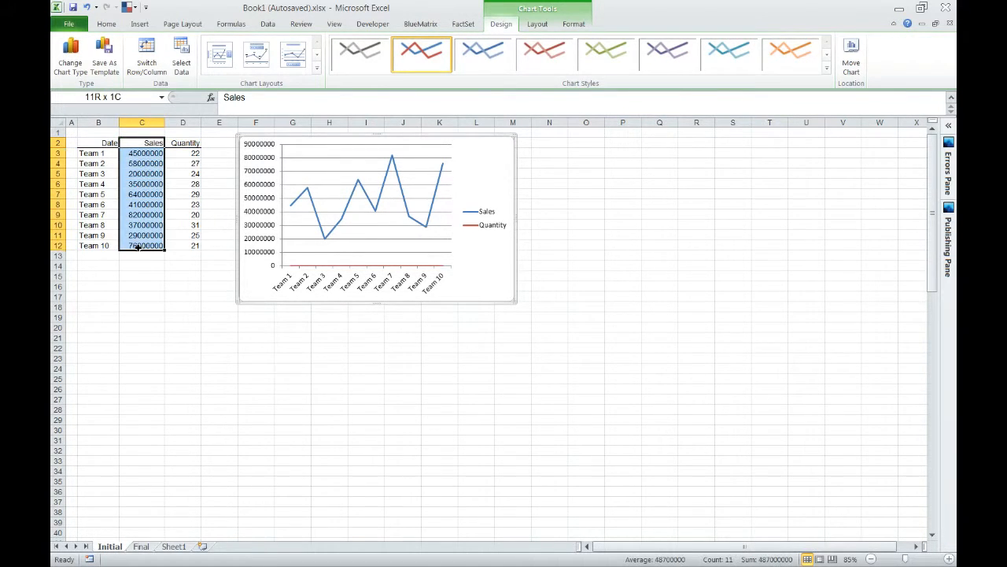
drag(184, 142, 185, 246)
drag(149, 142, 152, 240)
drag(194, 141, 184, 252)
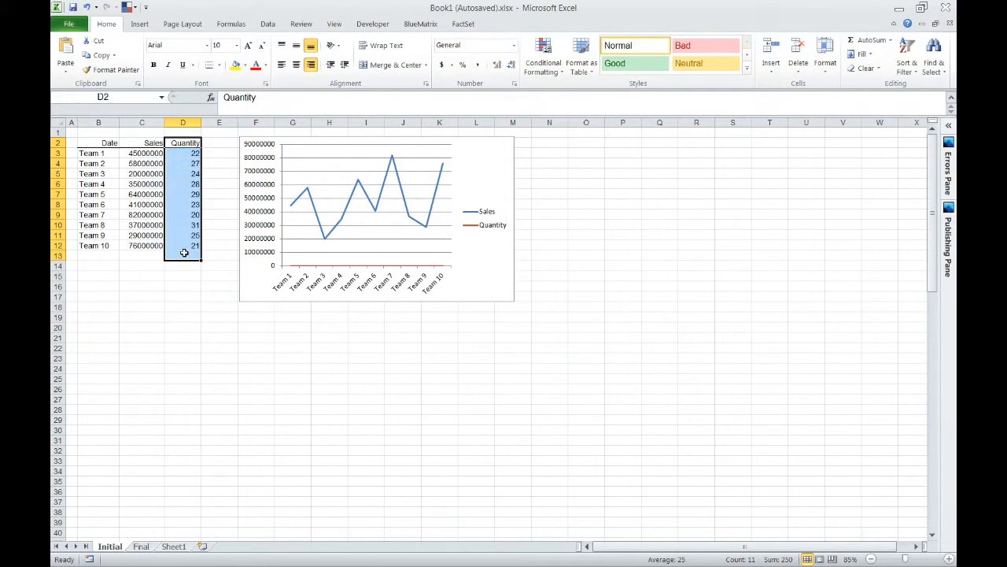
click(373, 269)
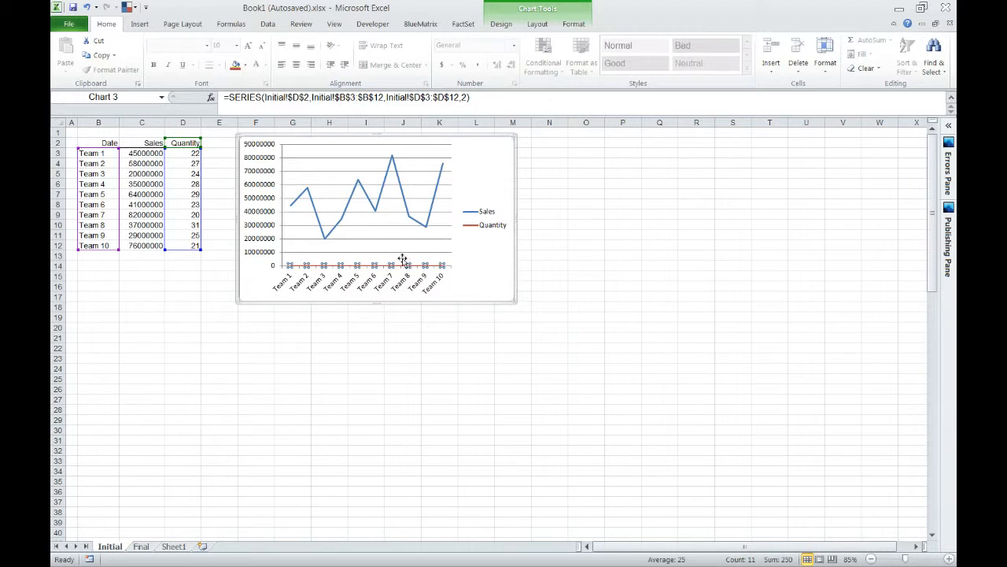
mouse_move(358, 193)
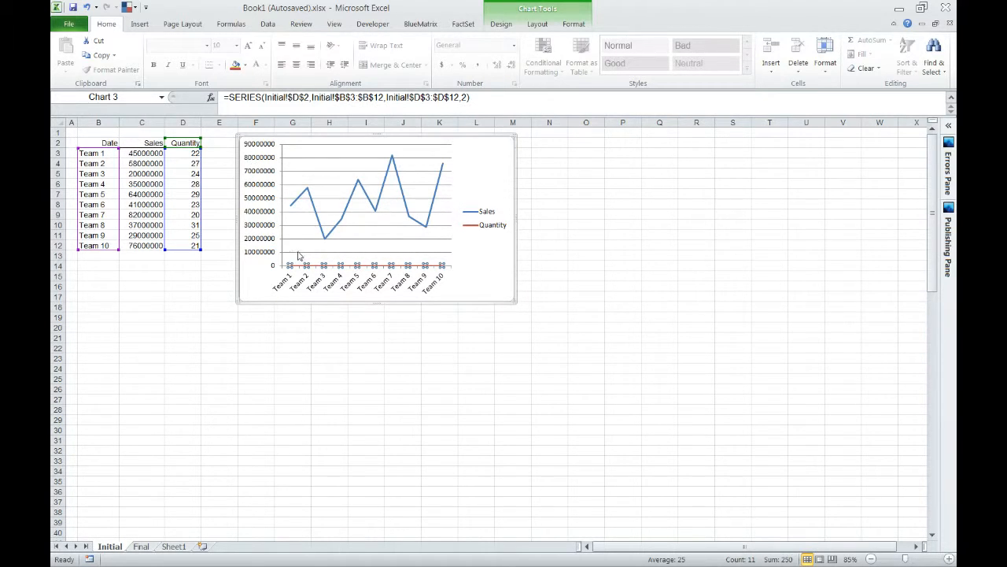
double_click(406, 266)
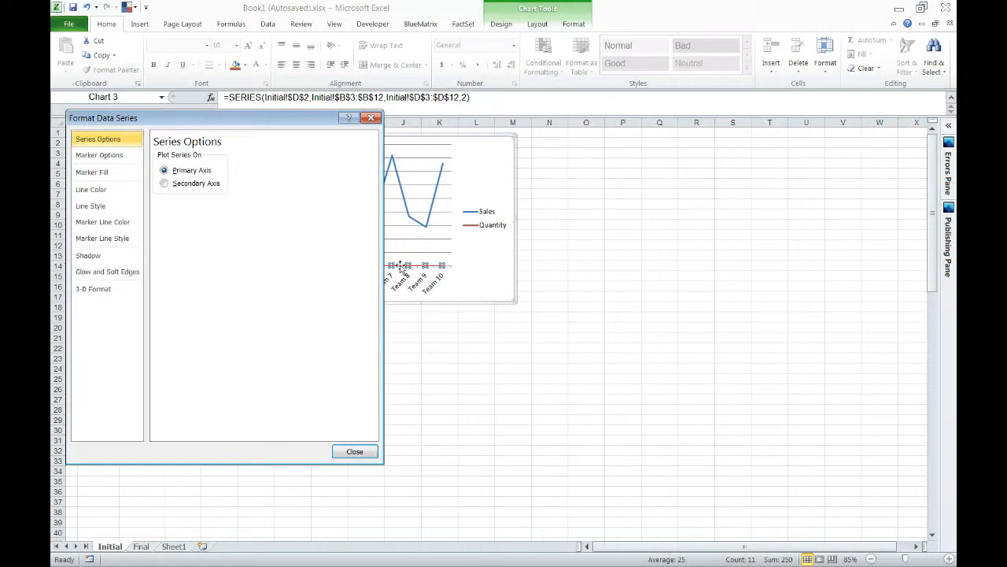
click(372, 118)
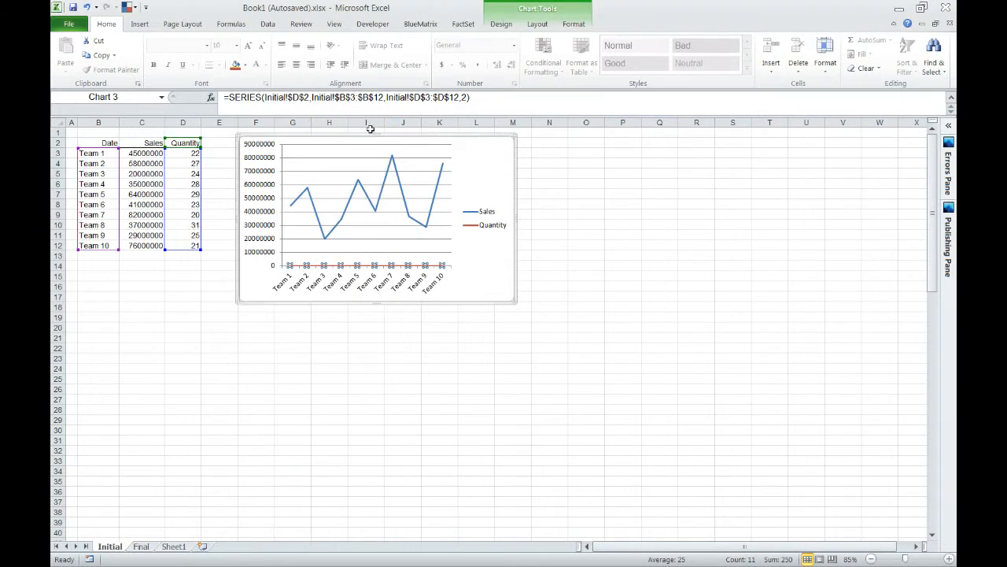
right_click(403, 266)
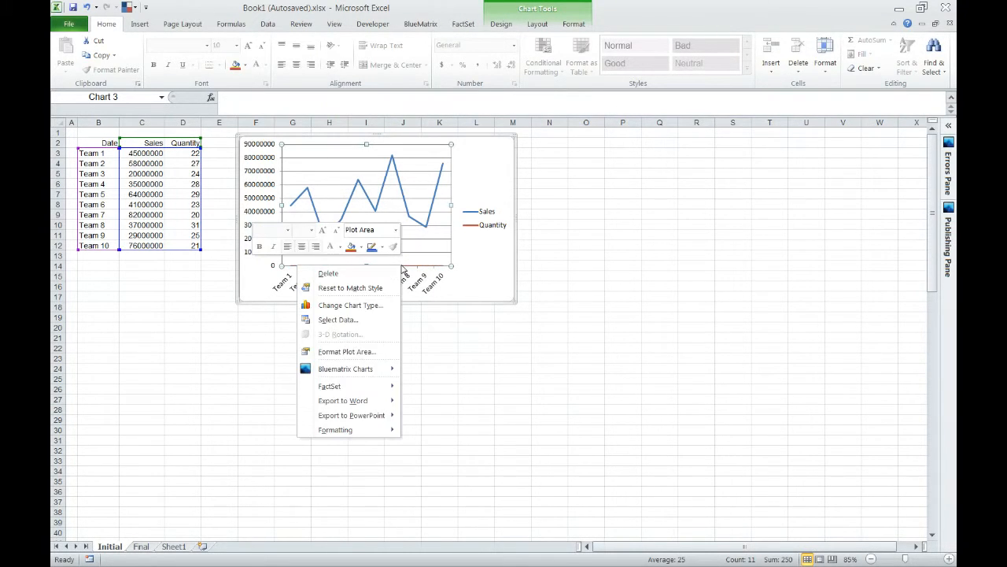
click(400, 265)
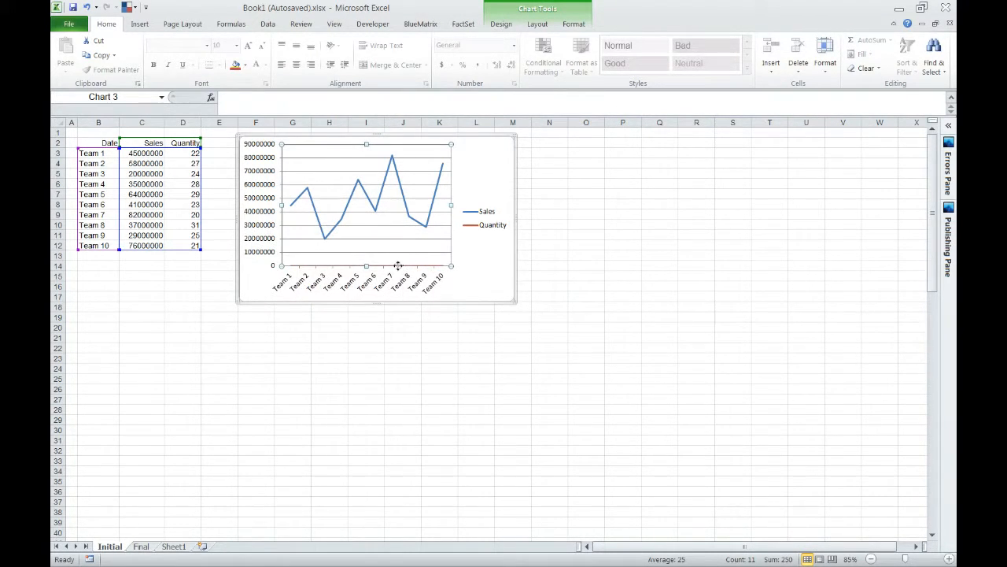
Plot the chart's Quantity series on the secondary axis.
click(398, 266)
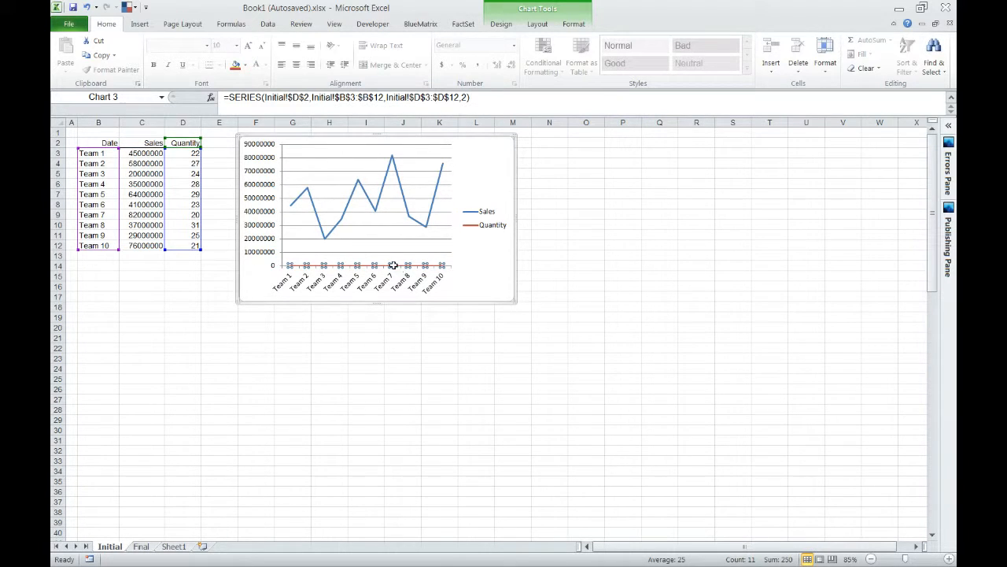
right_click(393, 266)
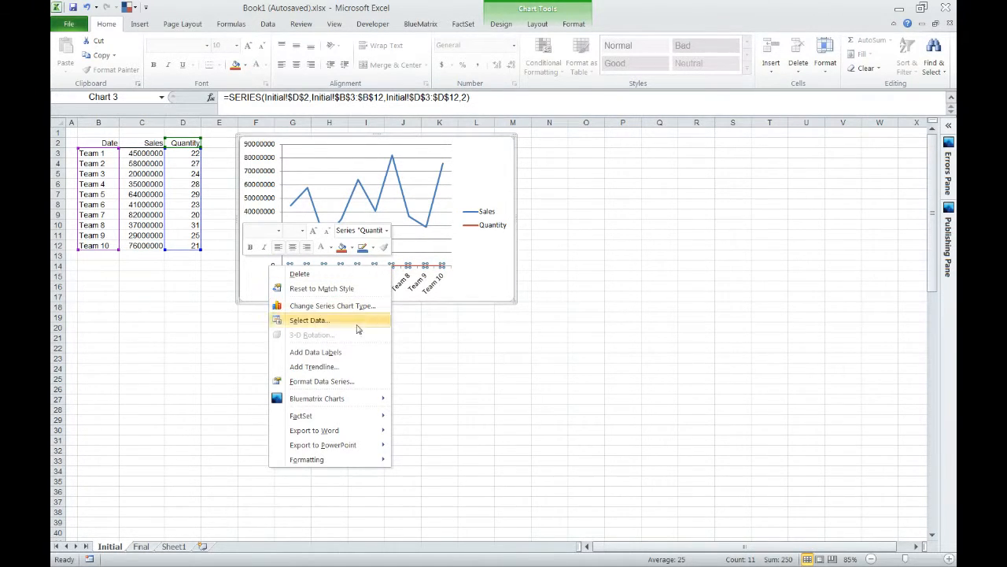
click(346, 383)
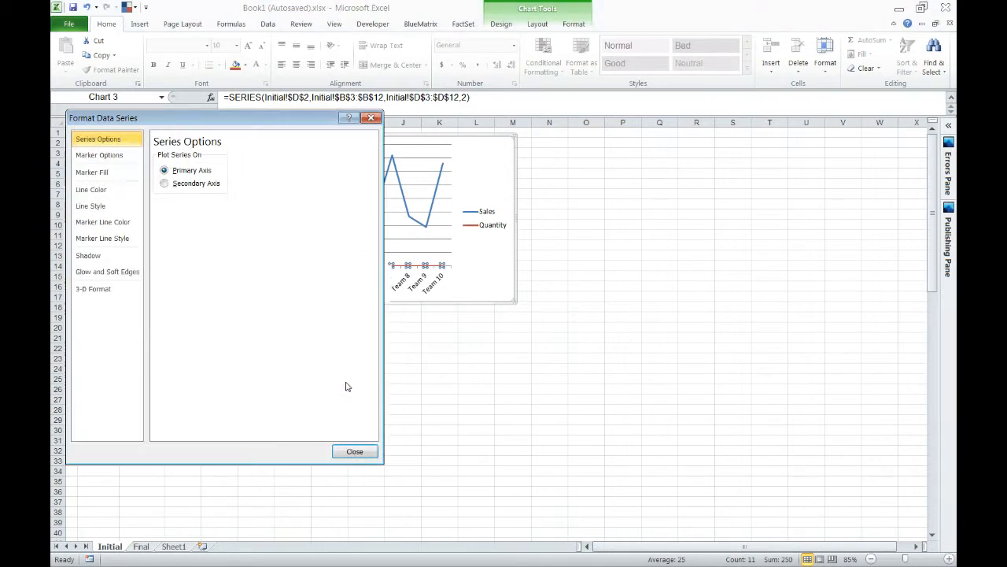
drag(238, 119, 692, 132)
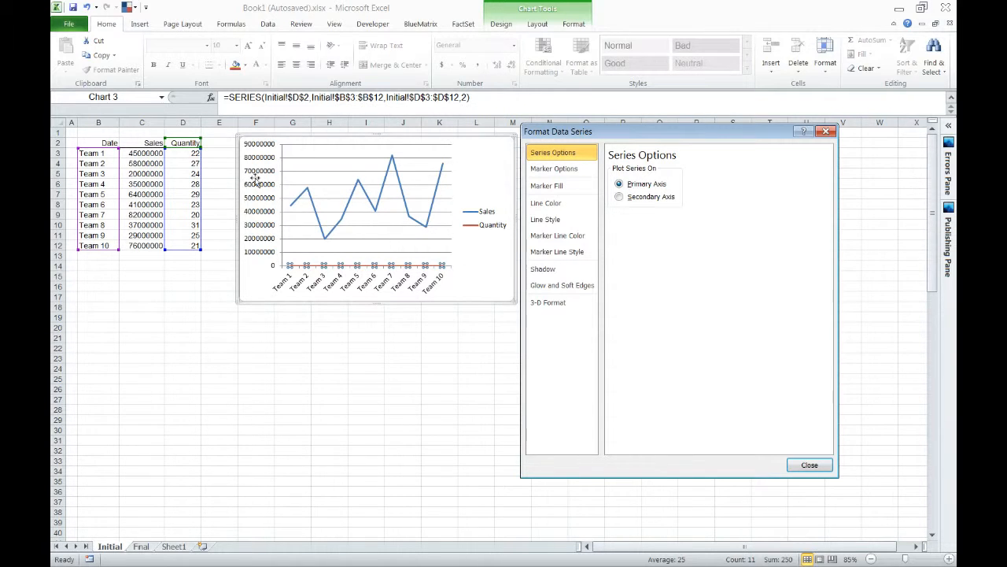
click(622, 197)
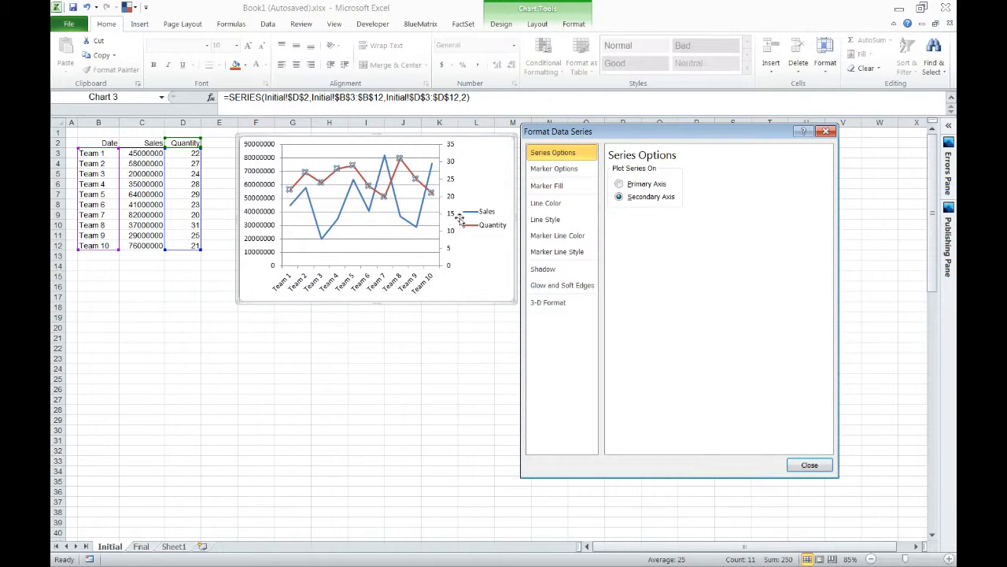
click(810, 465)
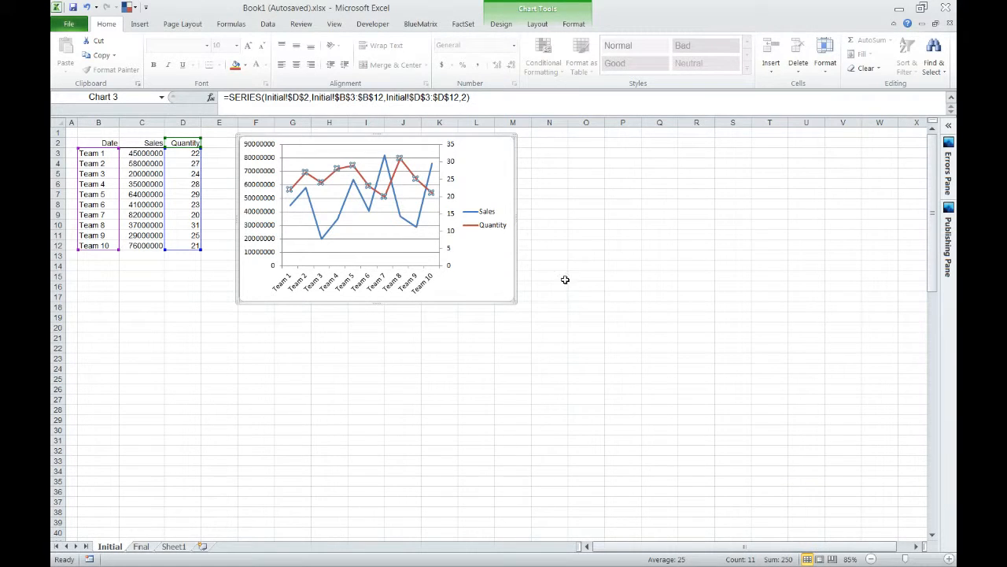
click(575, 243)
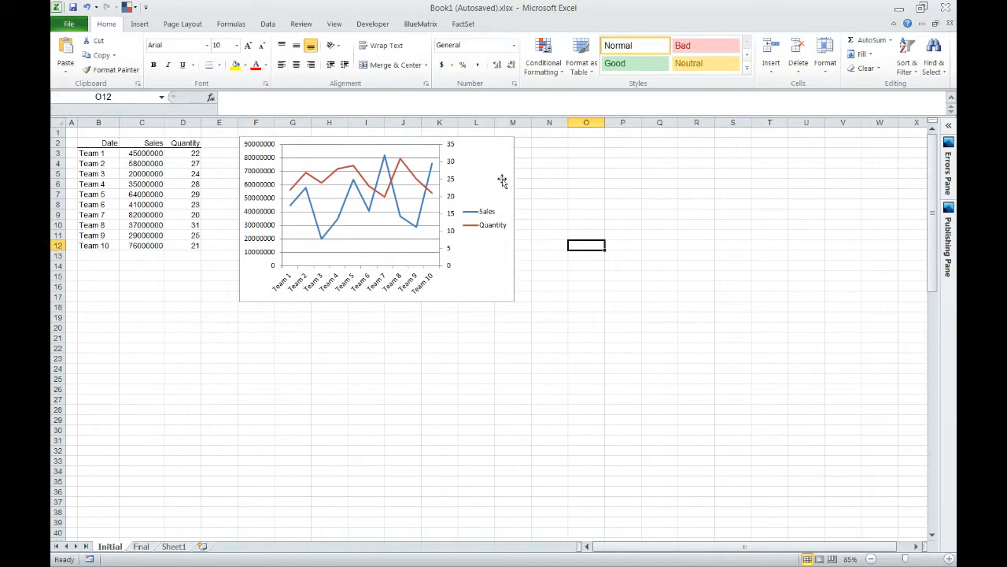
Change the dash type of the chart's major gridlines from solid to a dashed line.
click(430, 216)
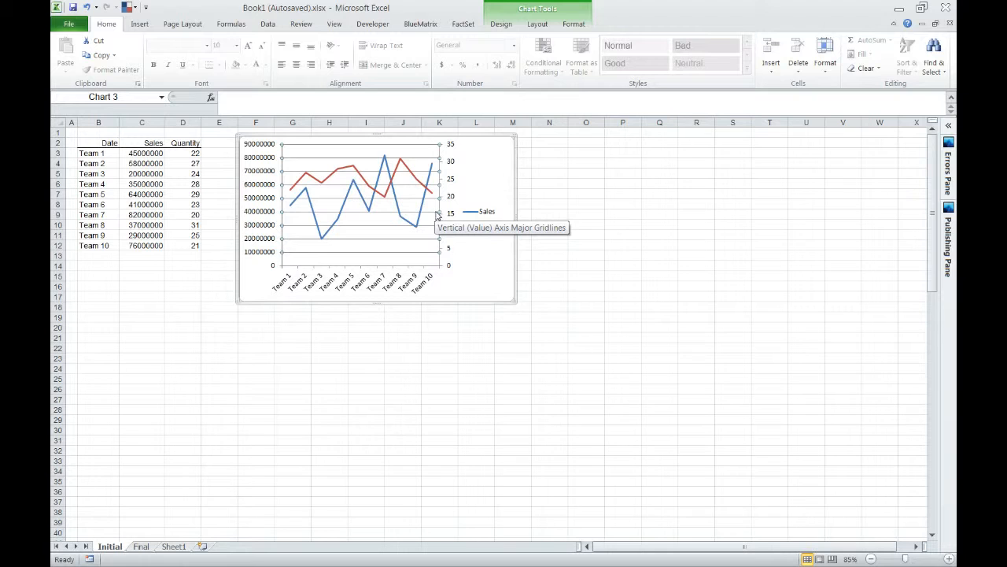
double_click(438, 216)
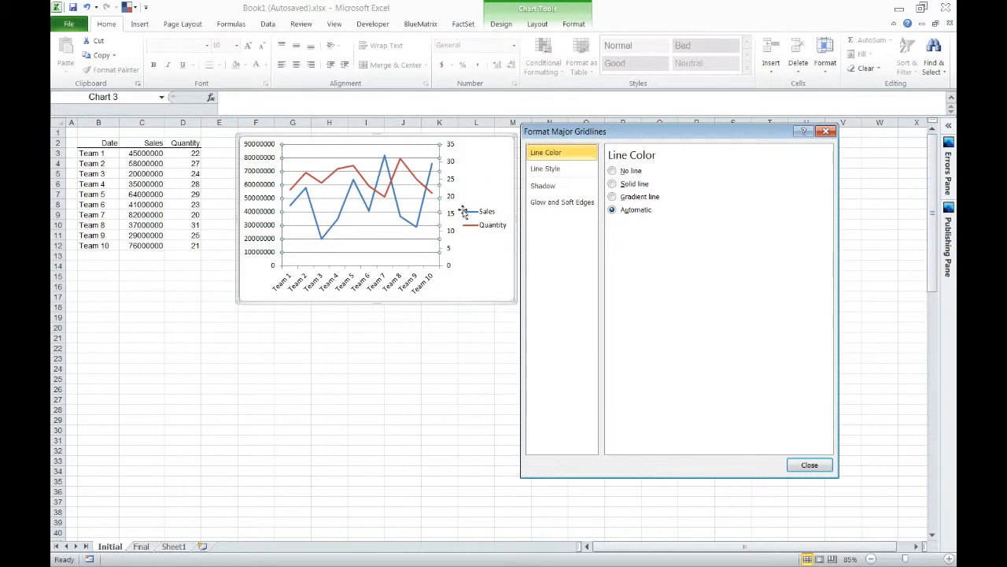
click(587, 171)
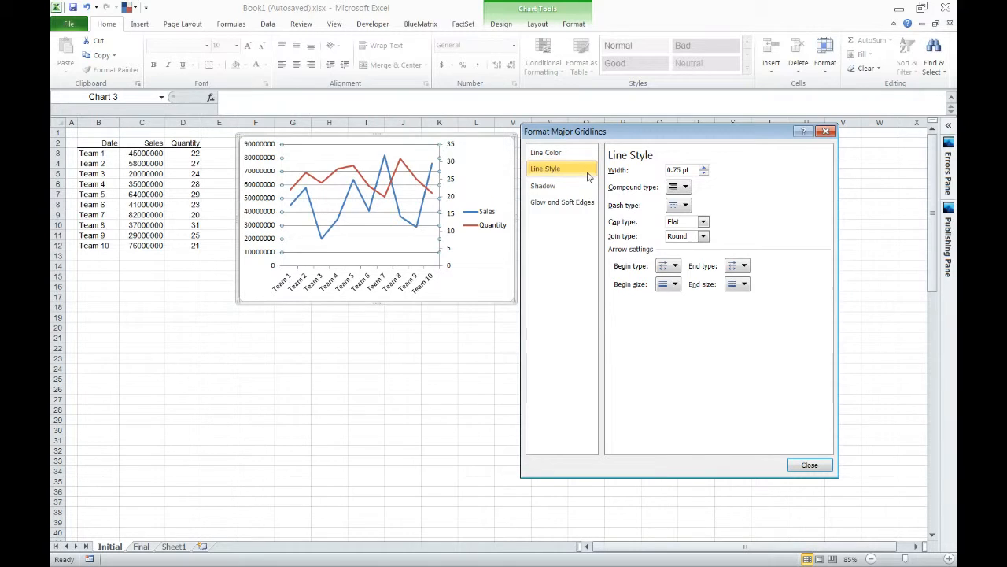
click(682, 206)
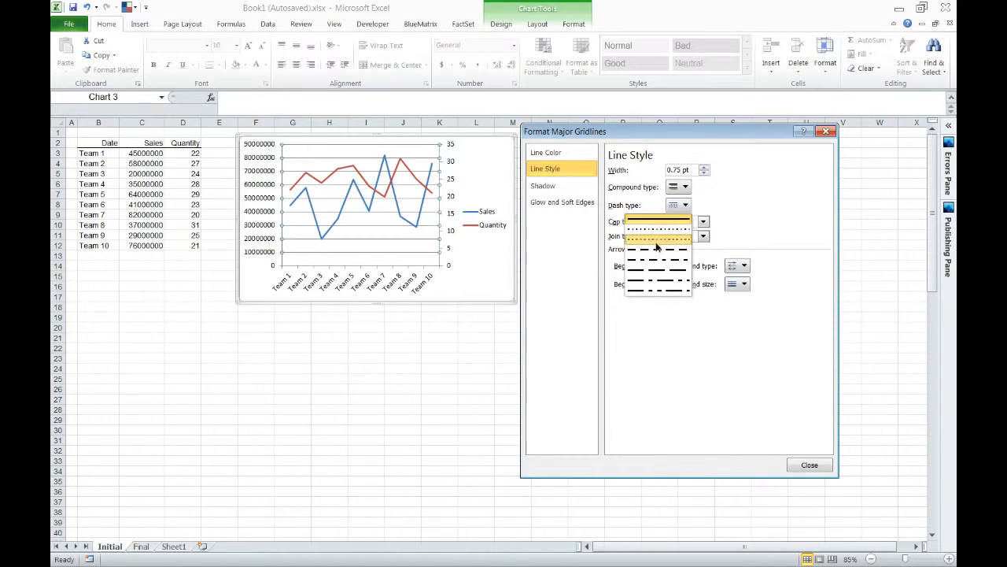
click(658, 249)
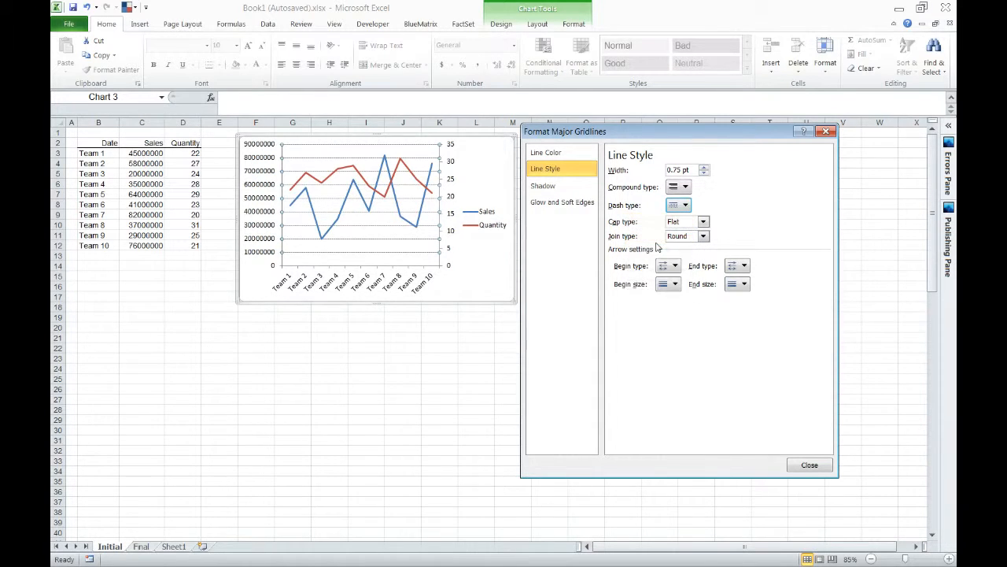
click(809, 466)
click(555, 228)
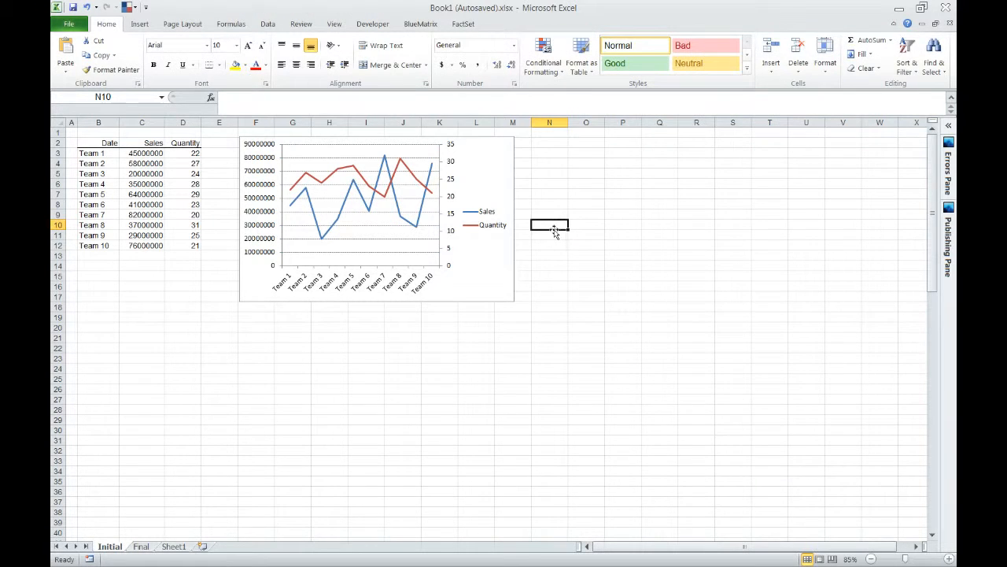
Delete the chart's major gridlines and set the chart area's border to No line.
click(412, 242)
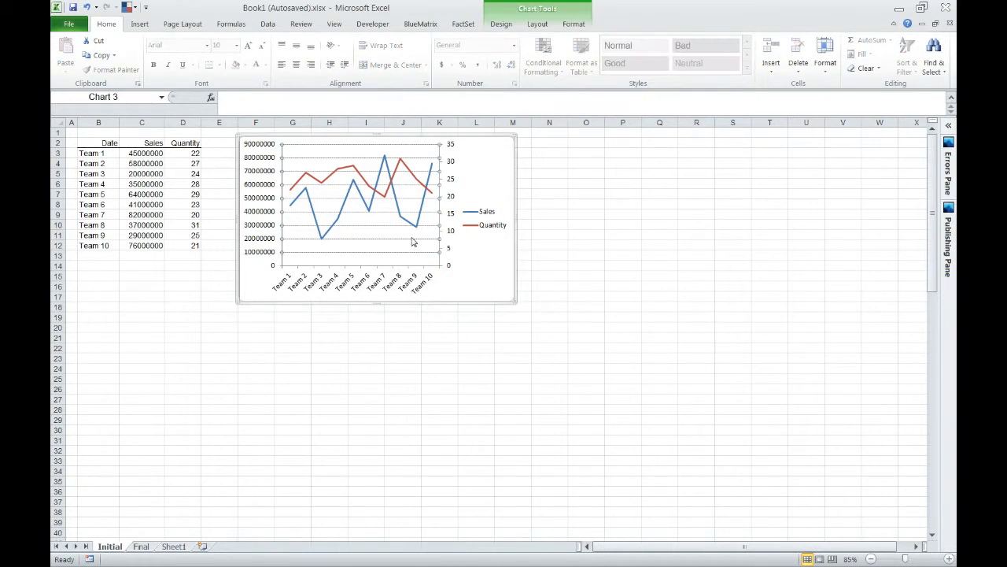
key(Delete)
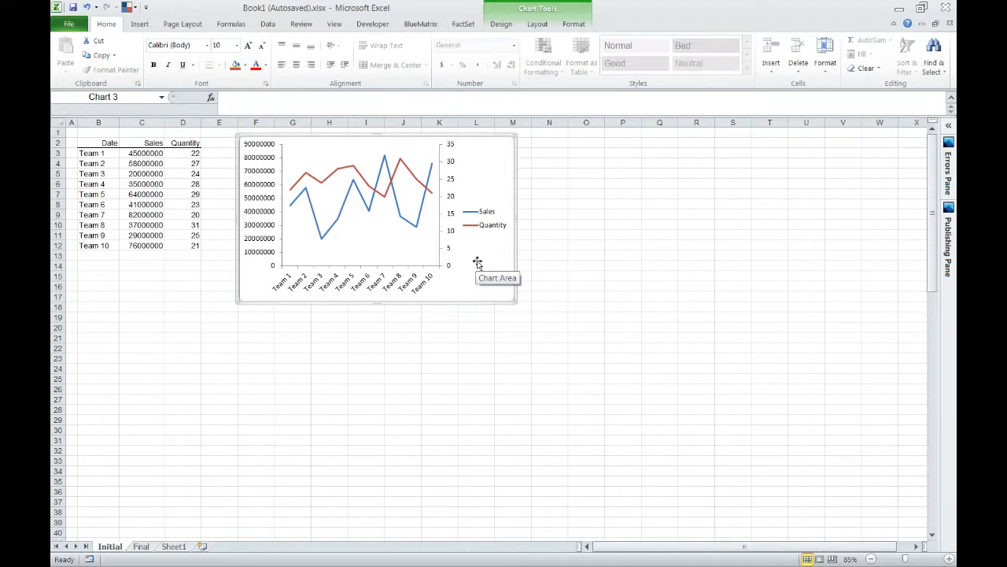
right_click(488, 140)
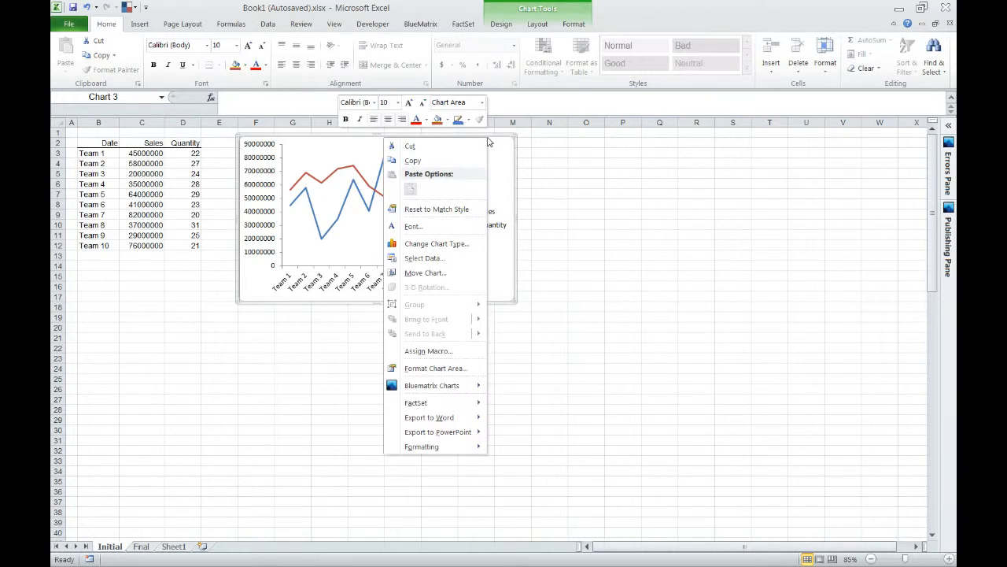
click(446, 368)
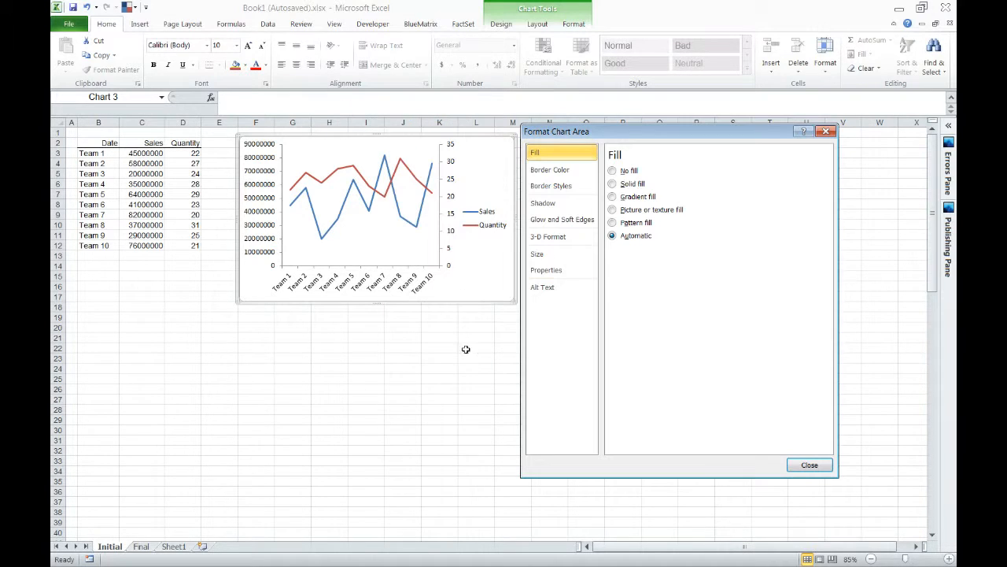
click(567, 175)
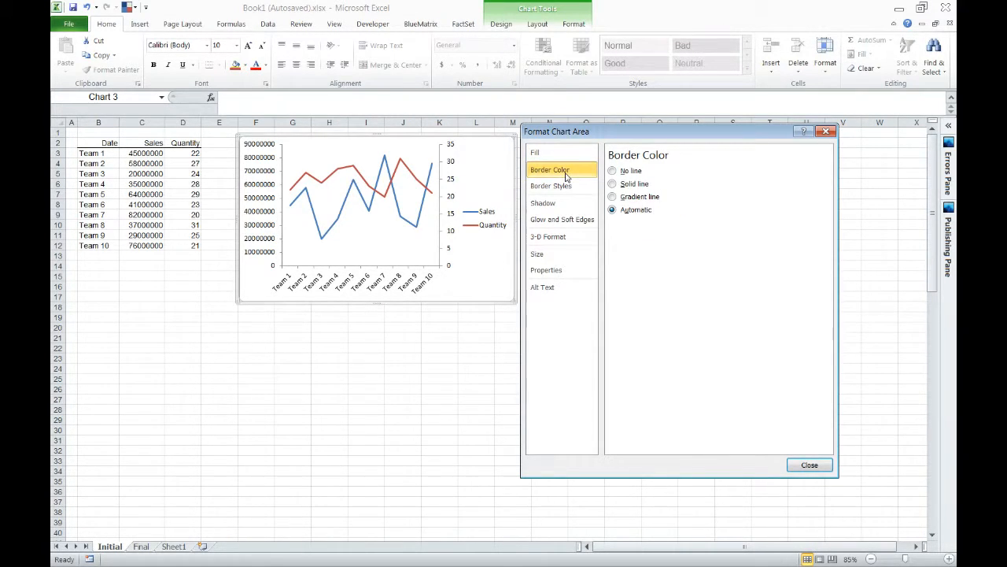
click(622, 172)
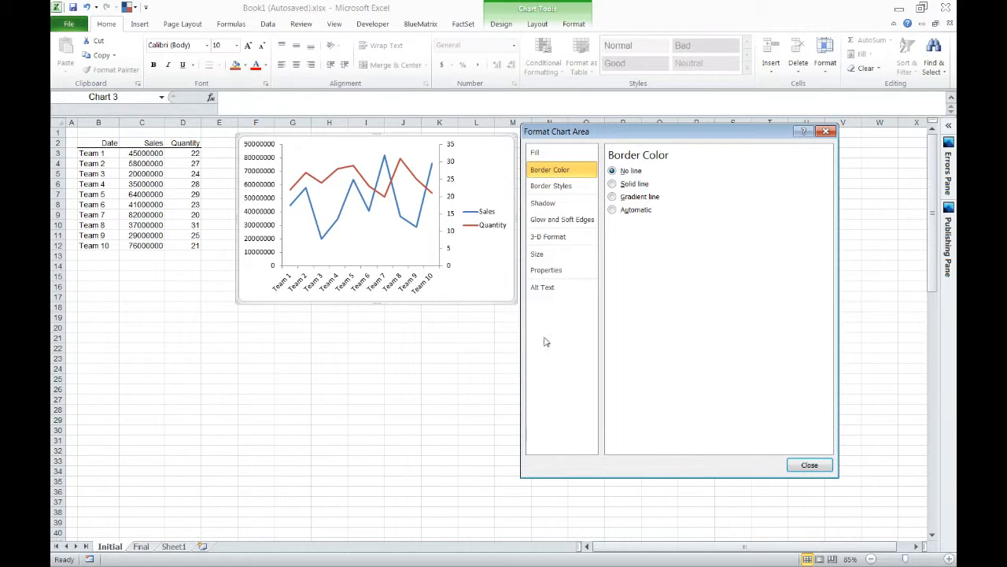
click(807, 466)
click(518, 398)
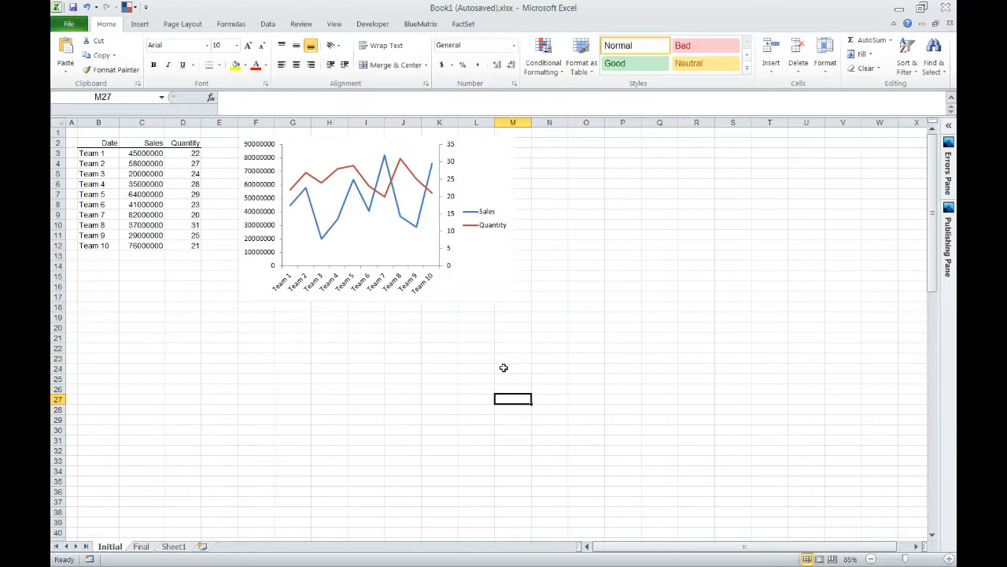
Set the fill of both the plot area and the chart area to No fill.
click(398, 252)
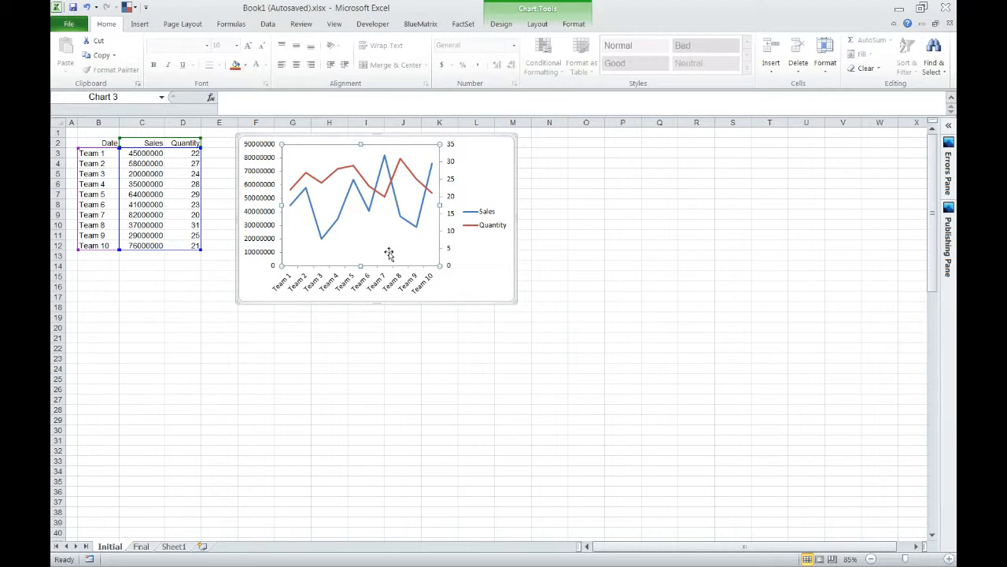
double_click(424, 243)
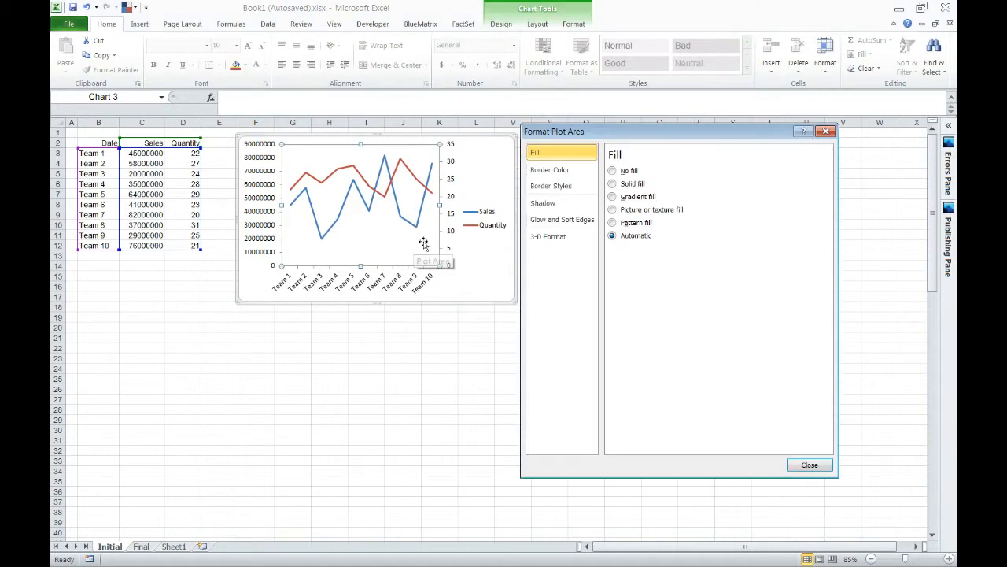
click(631, 171)
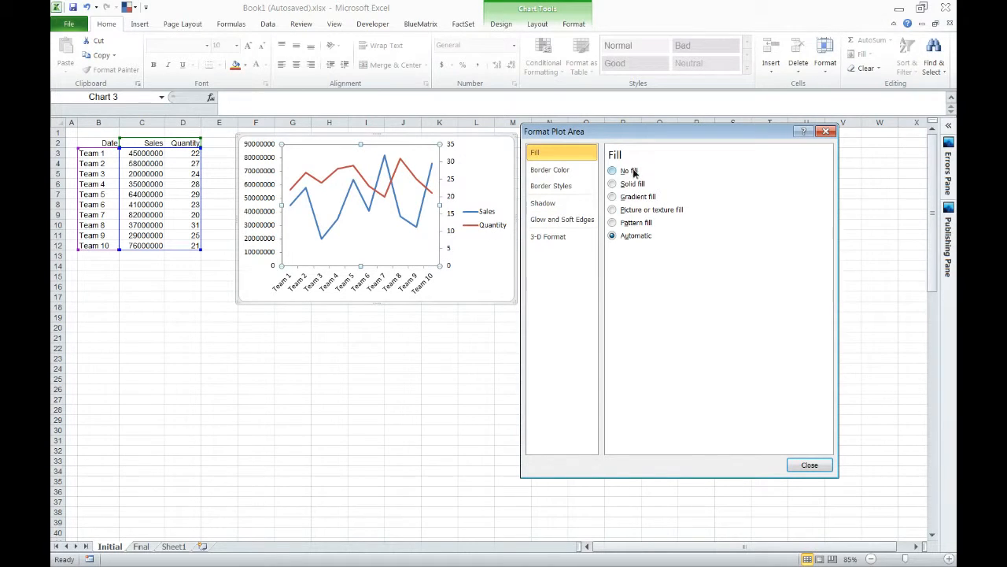
click(495, 255)
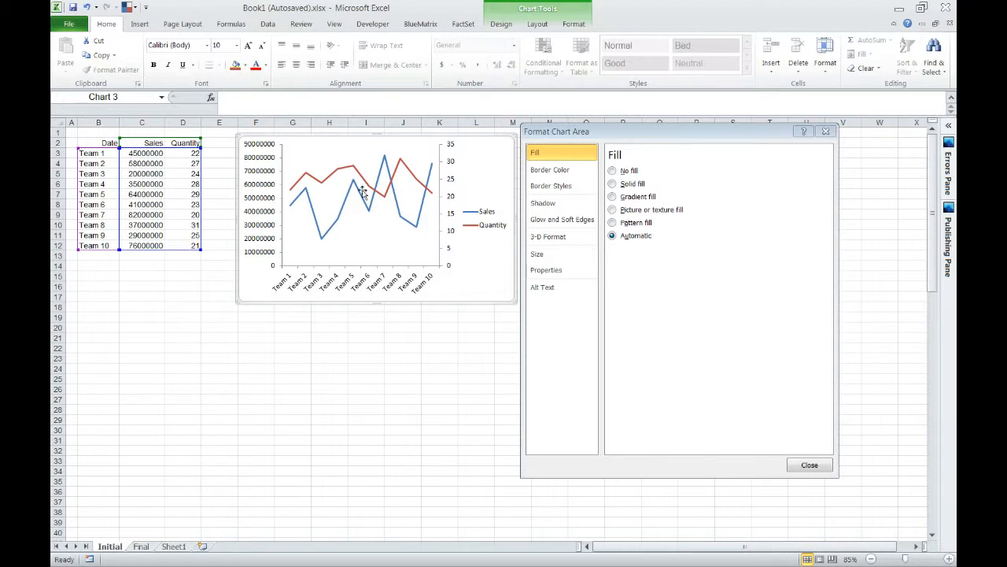
click(366, 159)
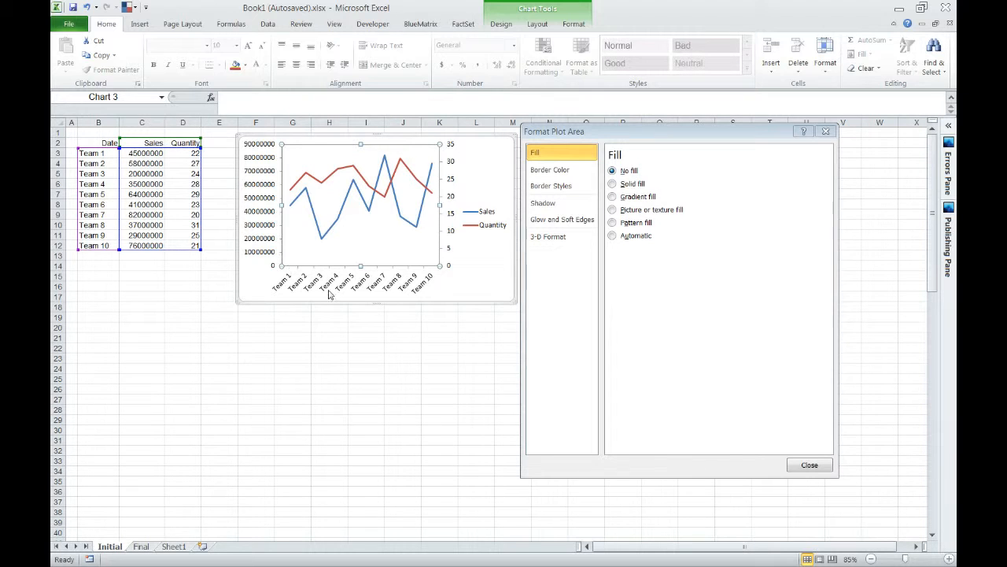
click(497, 197)
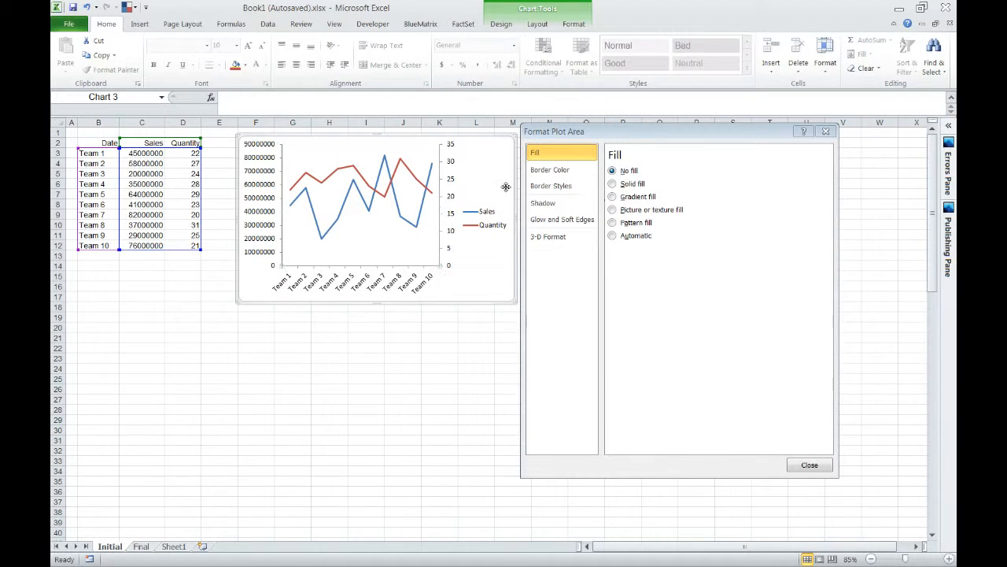
click(620, 172)
click(809, 465)
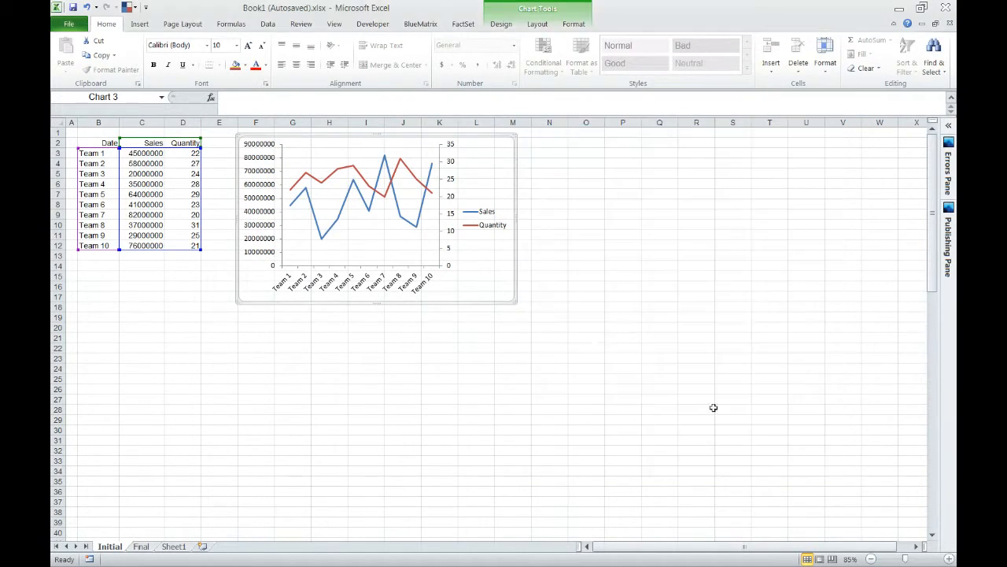
Fill cells F1:P21 behind the chart with yellow to test its transparency, and undo the fill.
drag(260, 342, 623, 132)
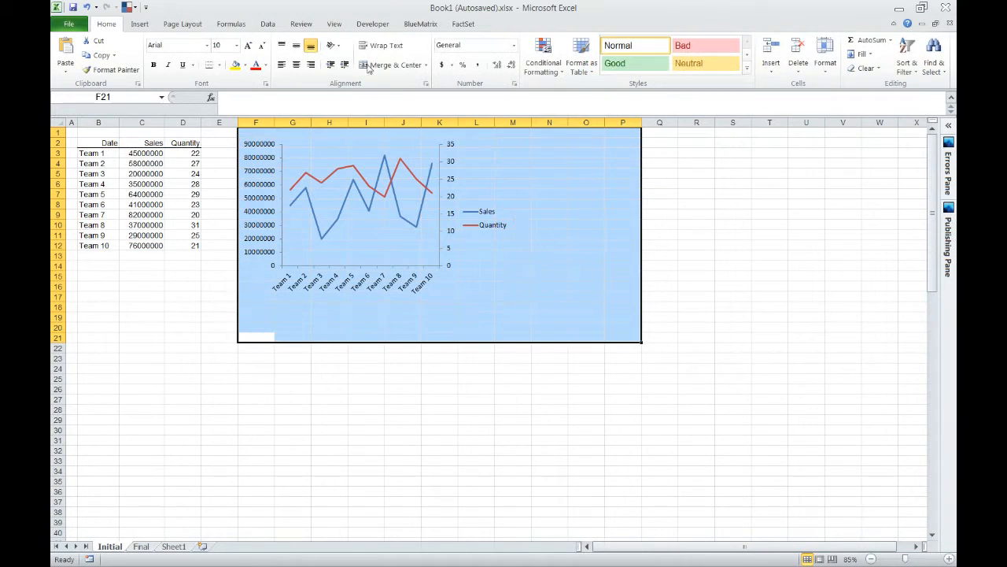
click(235, 64)
click(406, 399)
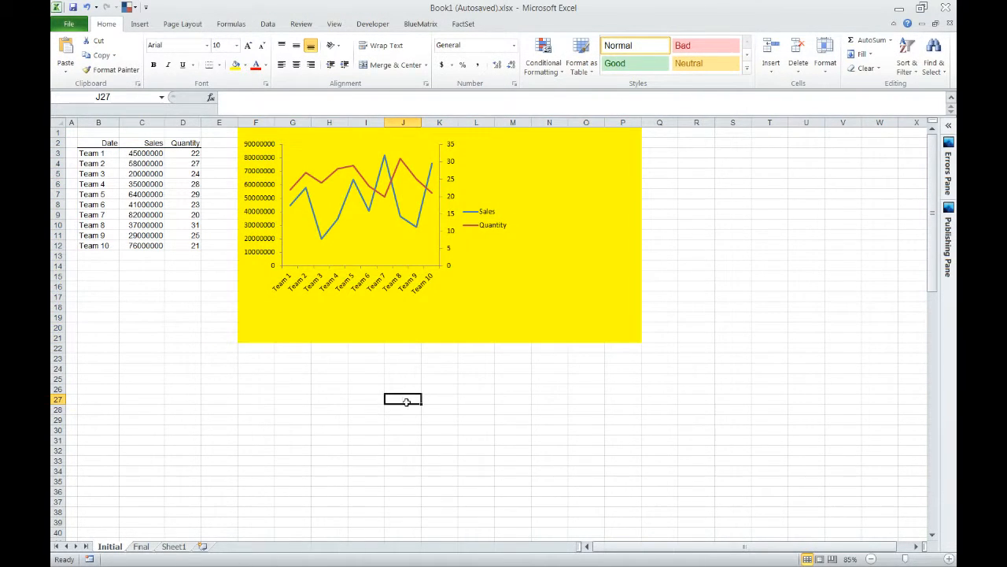
key(ctrl+z)
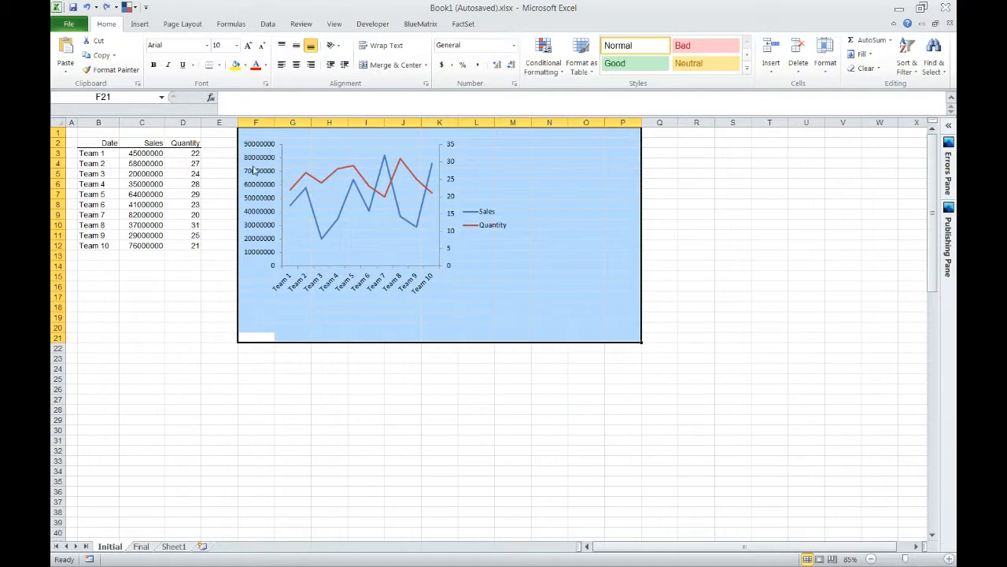
Show the chart's legend at the bottom of the chart.
click(329, 143)
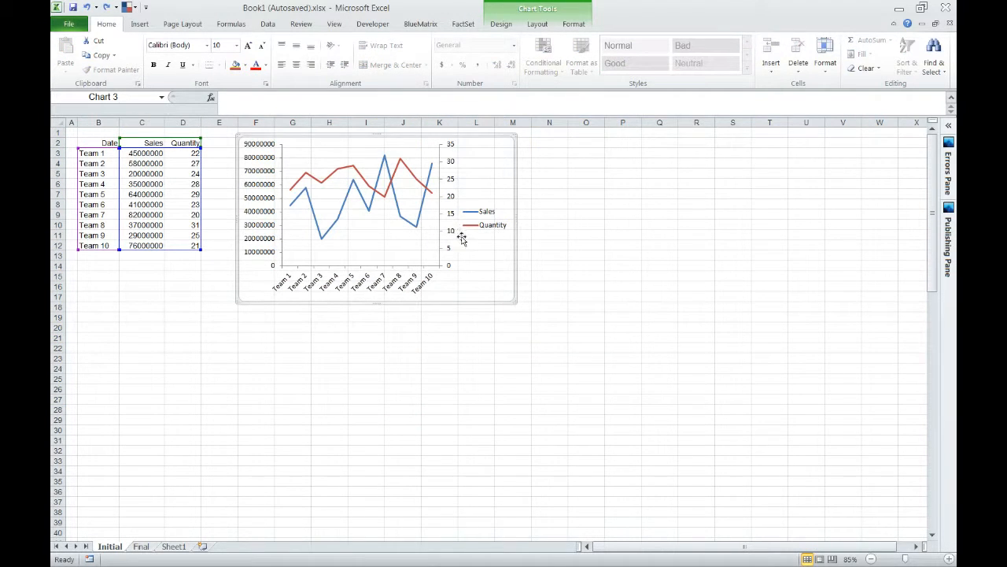
click(483, 229)
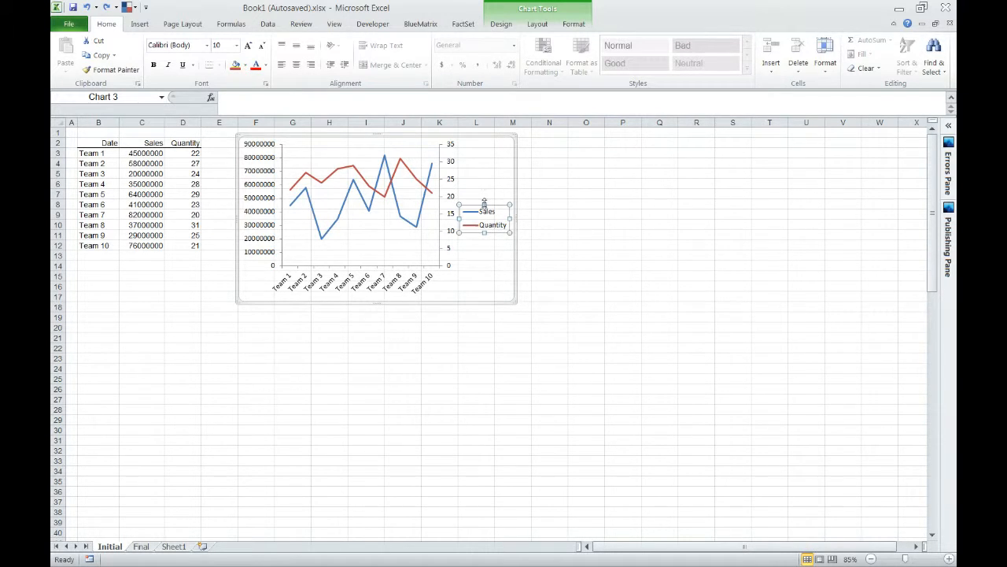
click(539, 25)
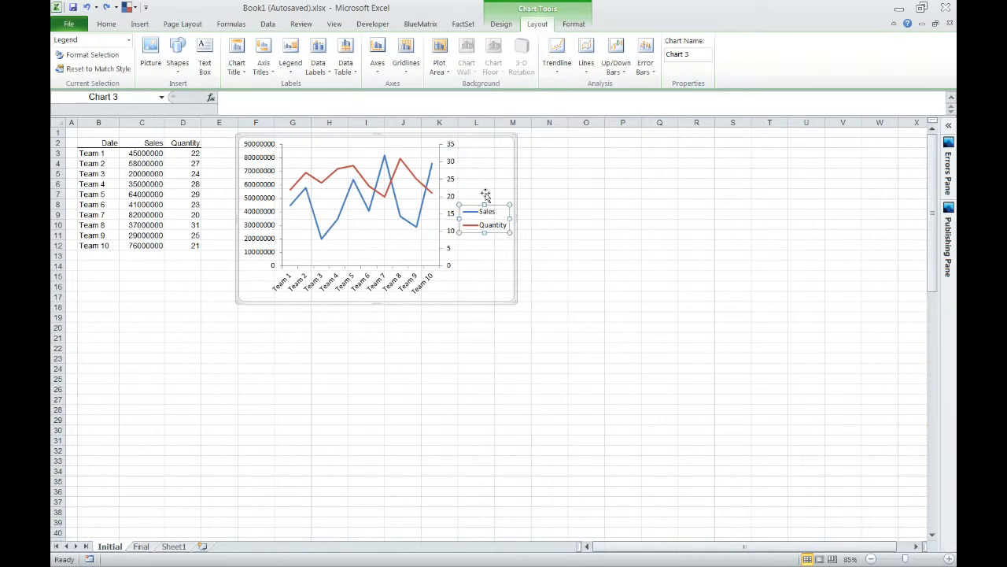
click(574, 24)
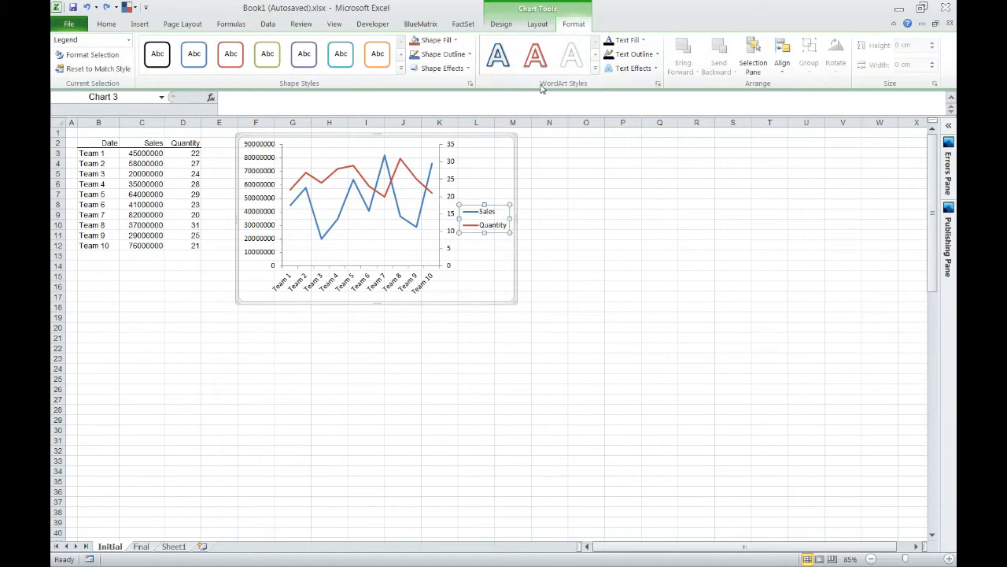
click(512, 30)
click(538, 30)
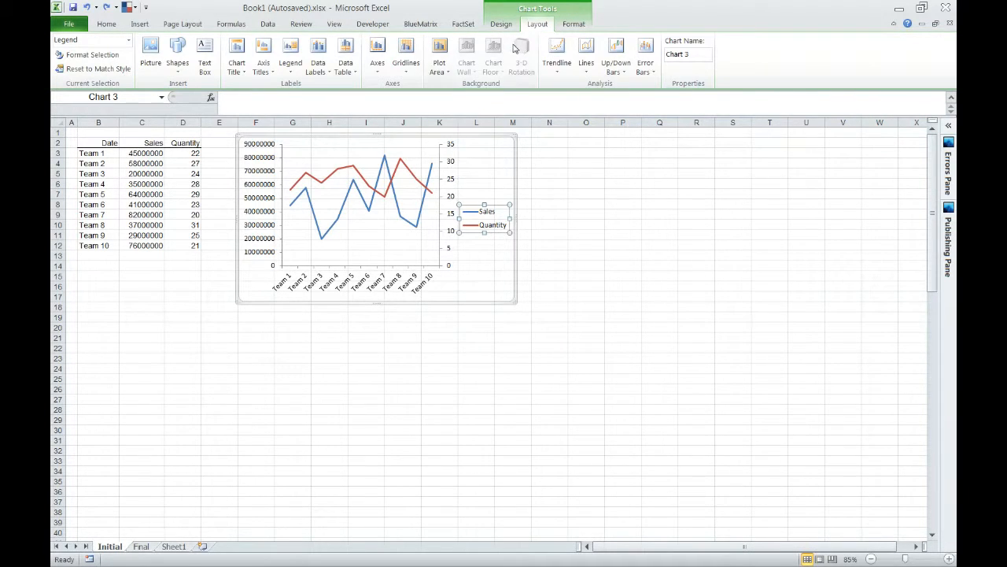
click(295, 72)
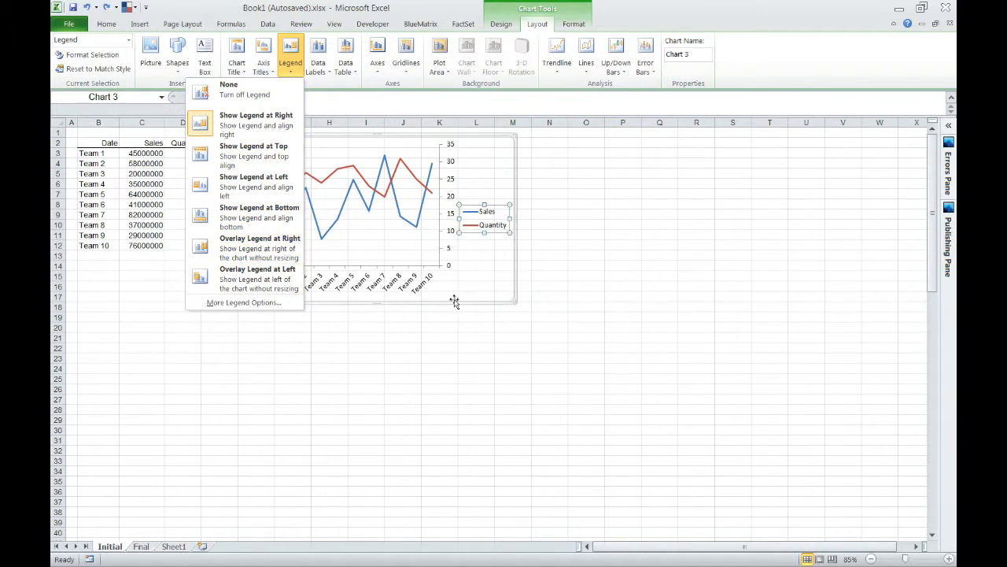
click(265, 218)
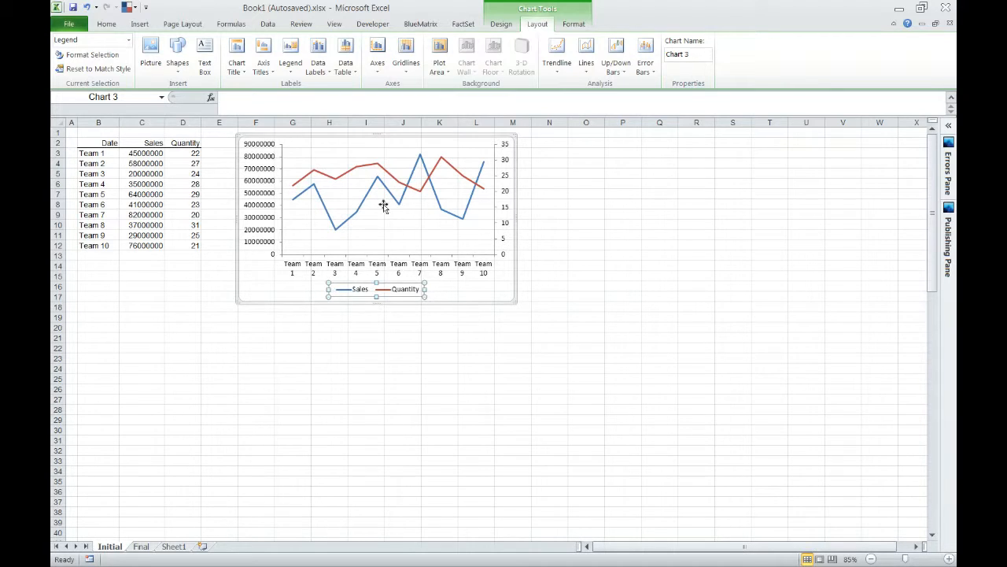
Overlay the legend at the right without resizing the chart and move it to the plot area's upper-left corner.
click(290, 65)
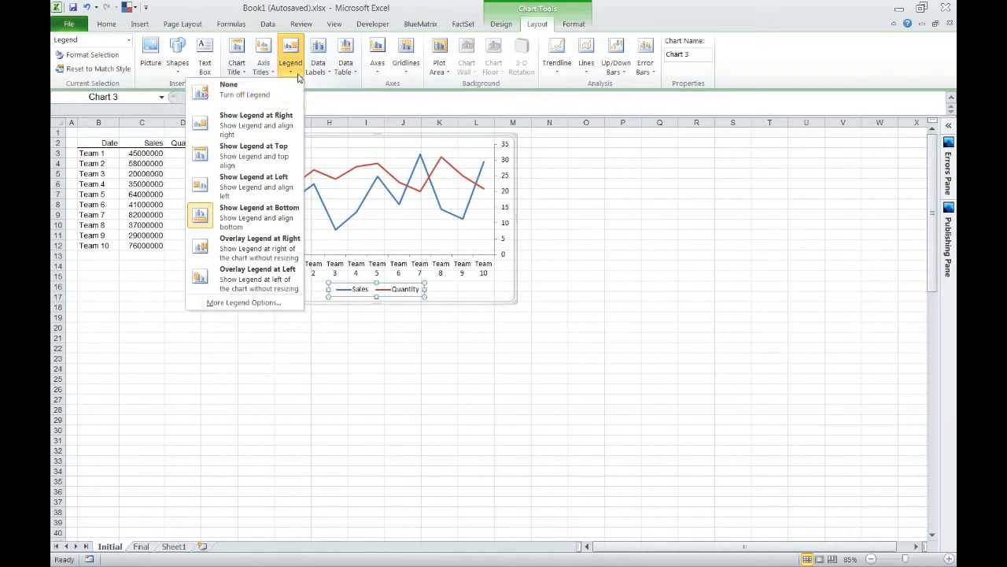
click(275, 250)
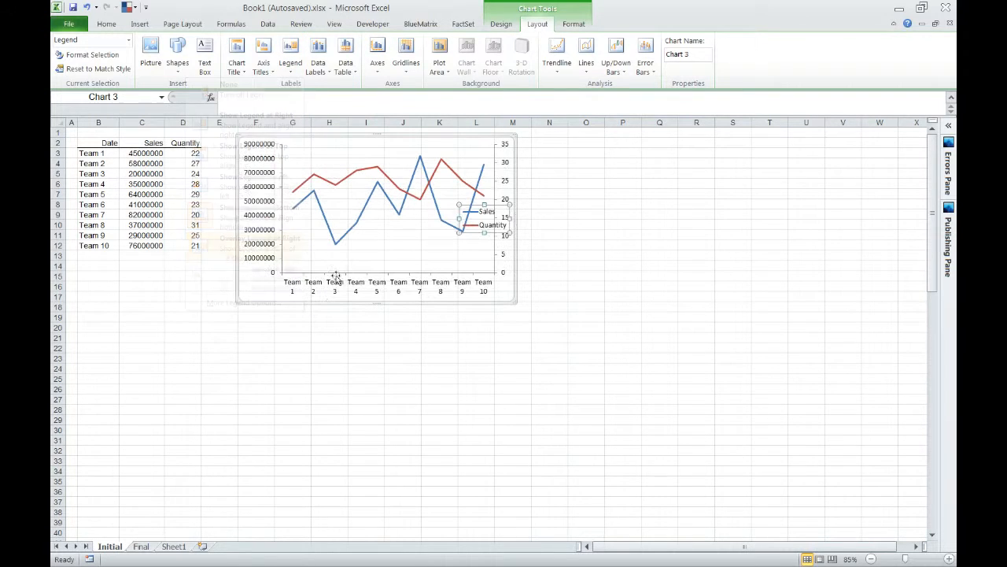
drag(349, 152, 332, 141)
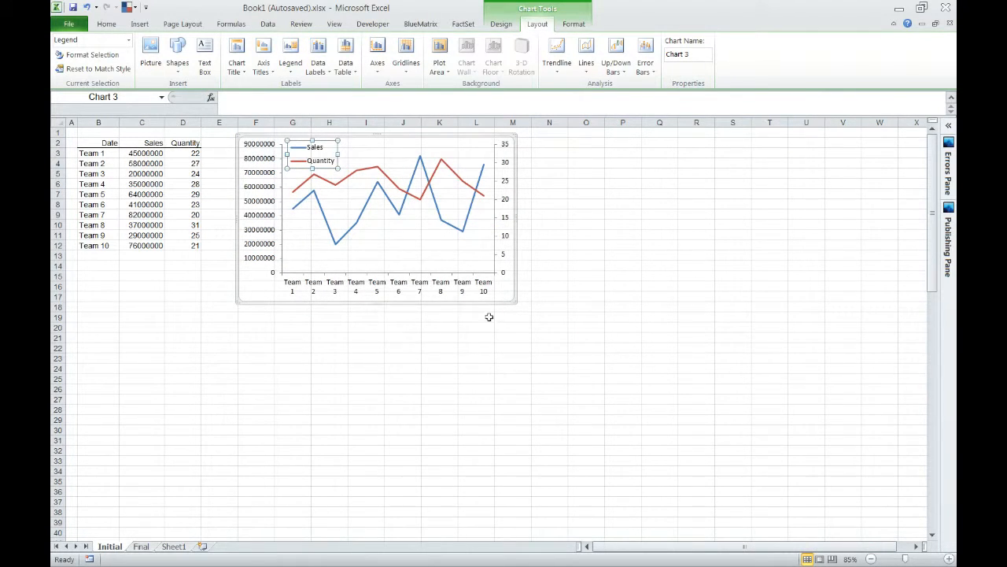
click(550, 317)
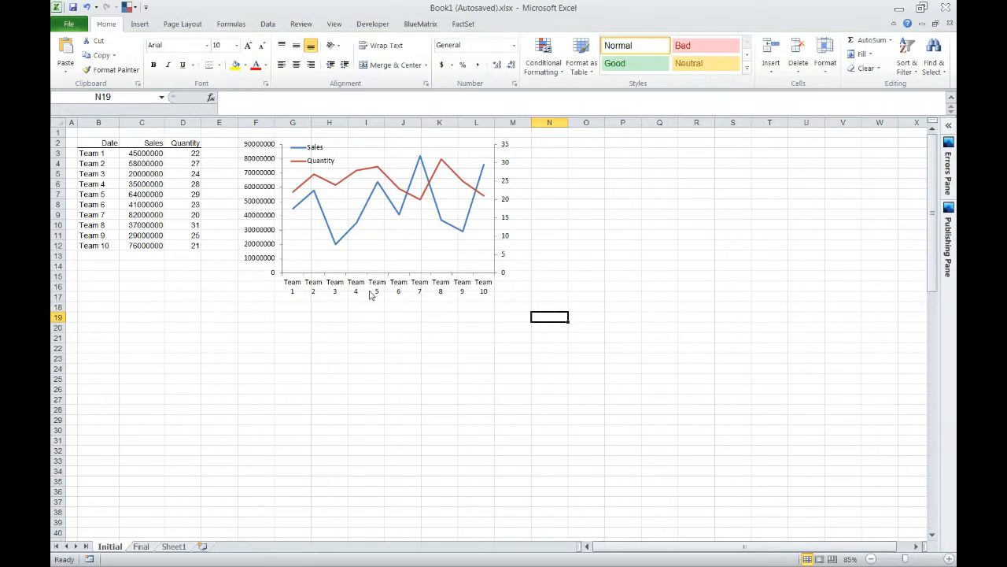
Add a rotated title reading "Sales Per Team ($M)" to the chart's primary vertical axis.
click(266, 191)
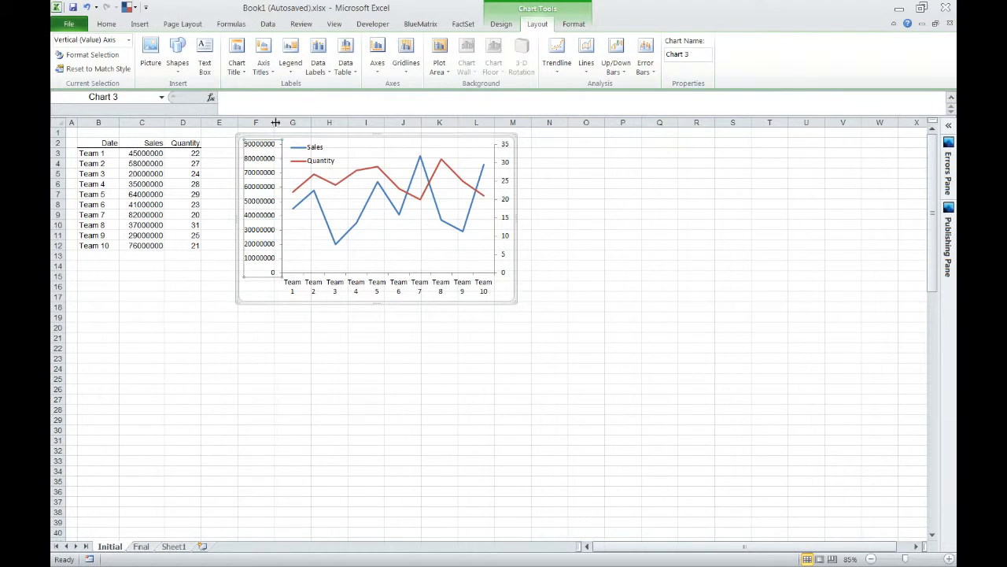
click(266, 79)
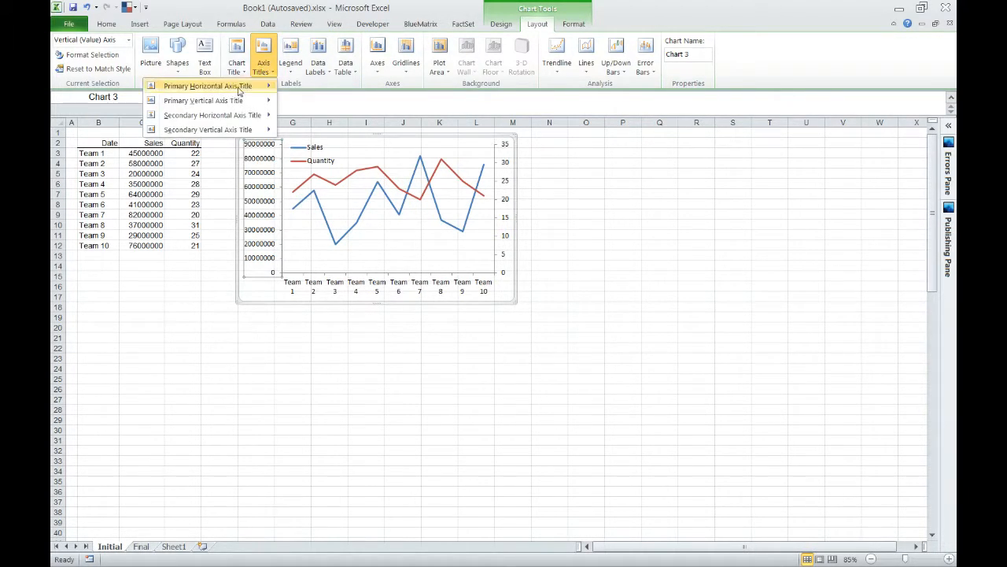
mouse_move(236, 87)
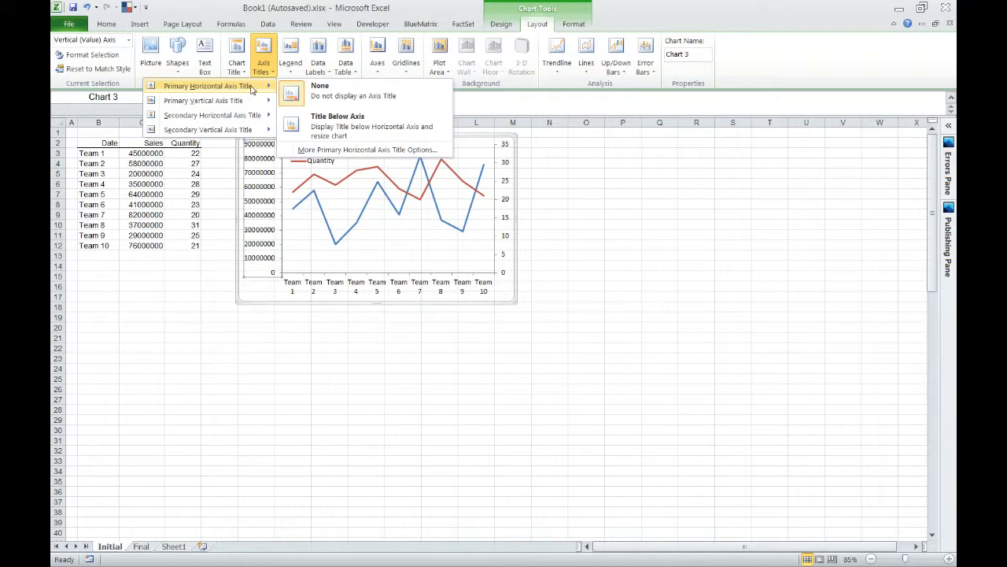
mouse_move(241, 108)
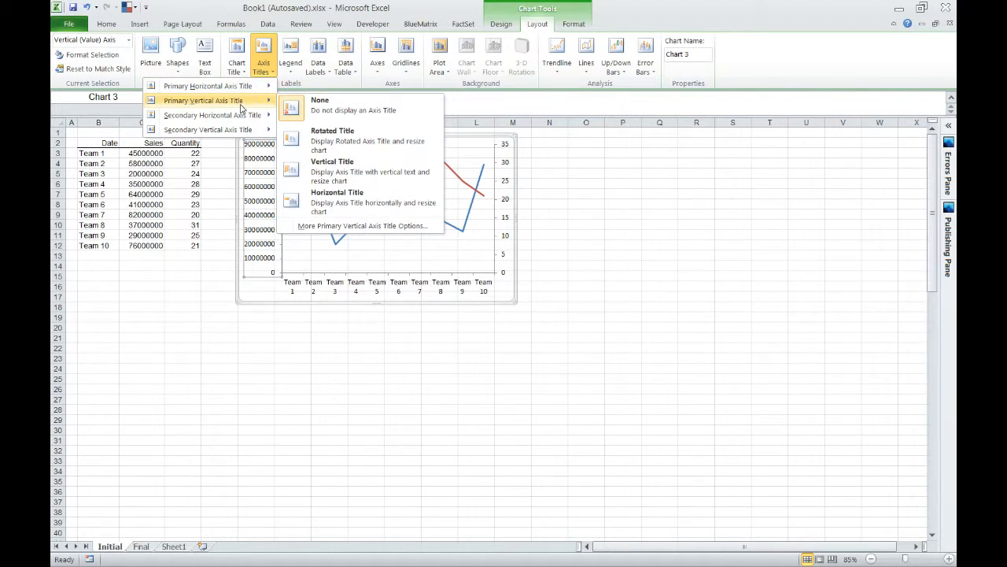
click(382, 145)
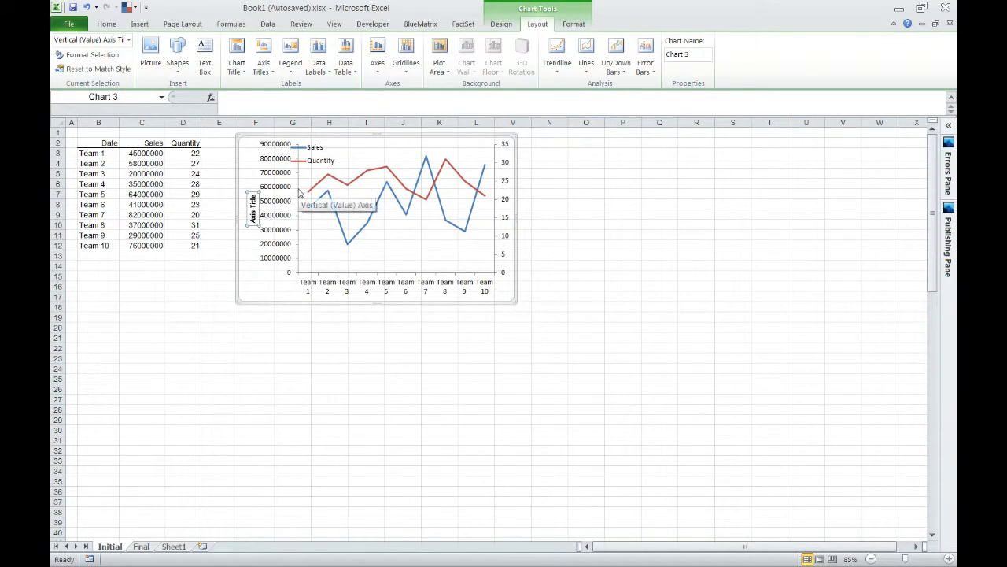
text(Sales Per Team ($M)
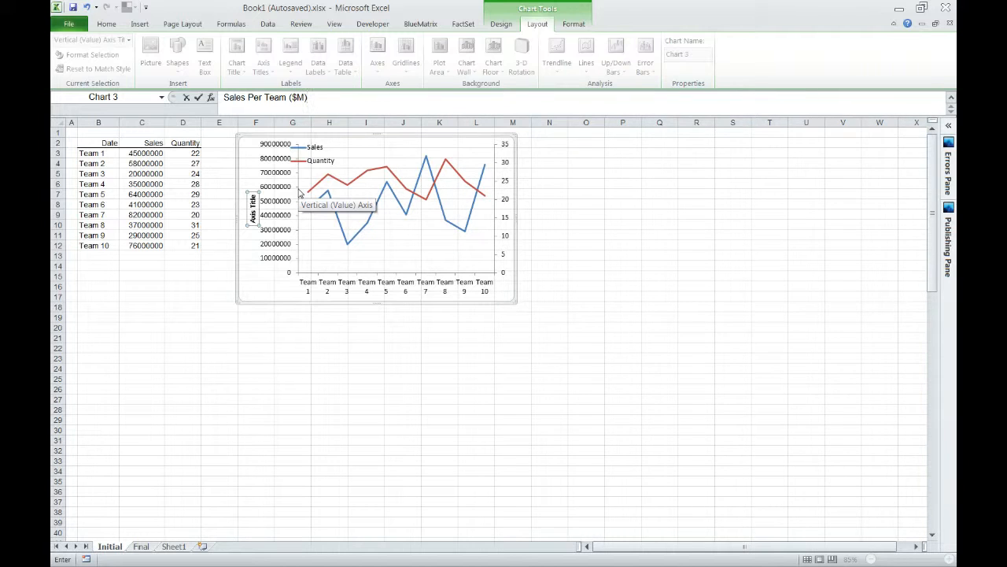
key(Return)
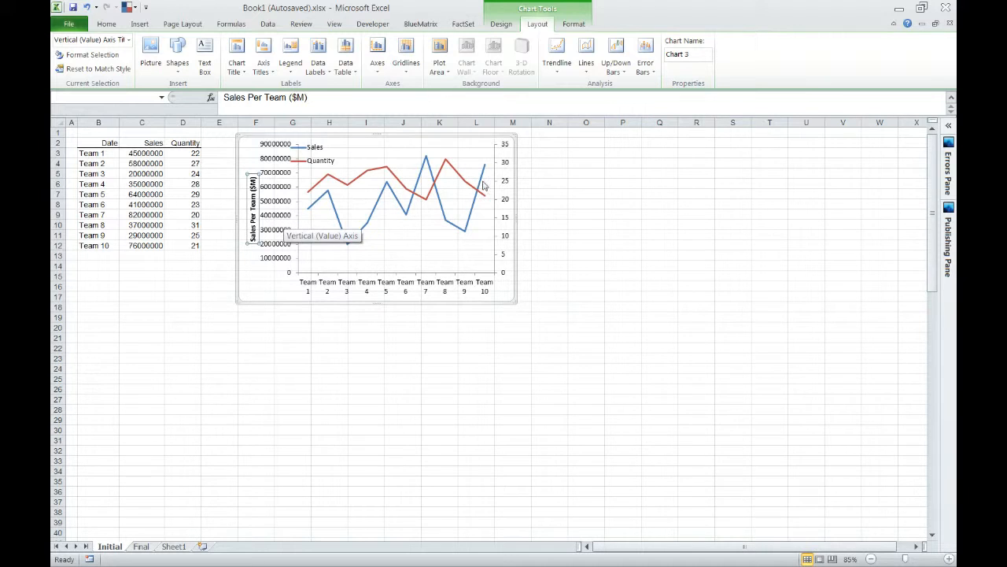
Add a rotated title reading "Units Sold (#)" to the chart's secondary vertical axis.
click(476, 143)
click(264, 68)
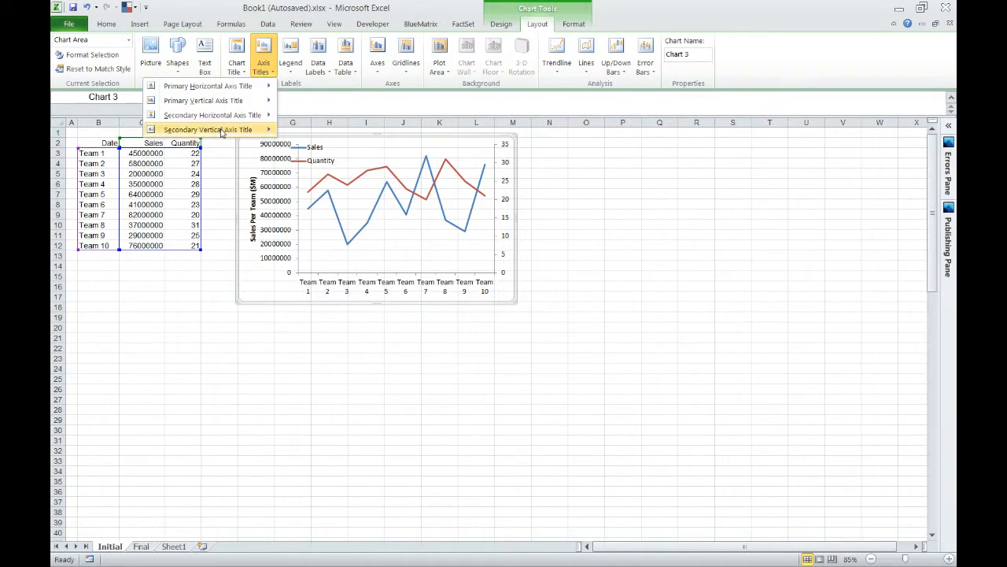
mouse_move(252, 129)
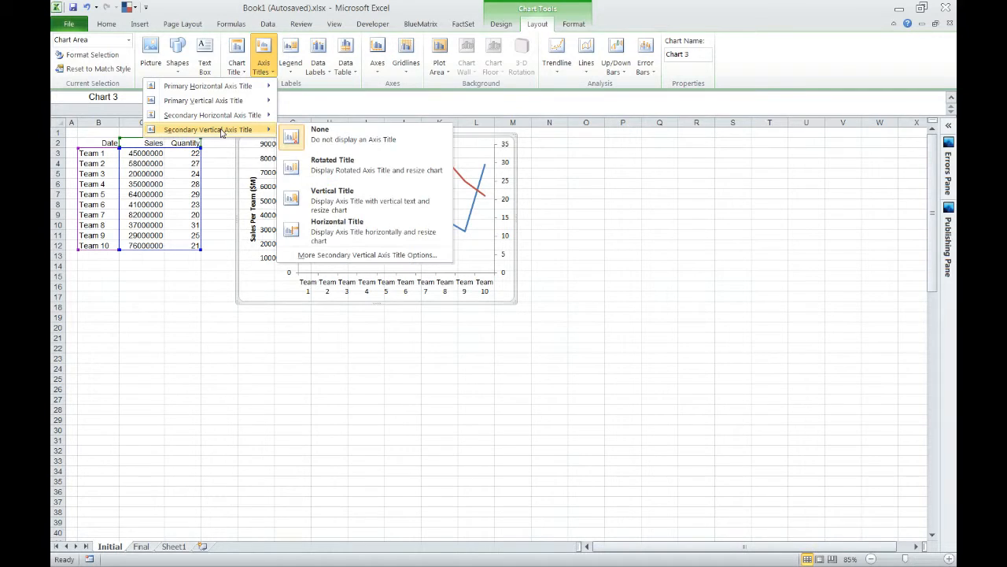
click(367, 170)
text(U)
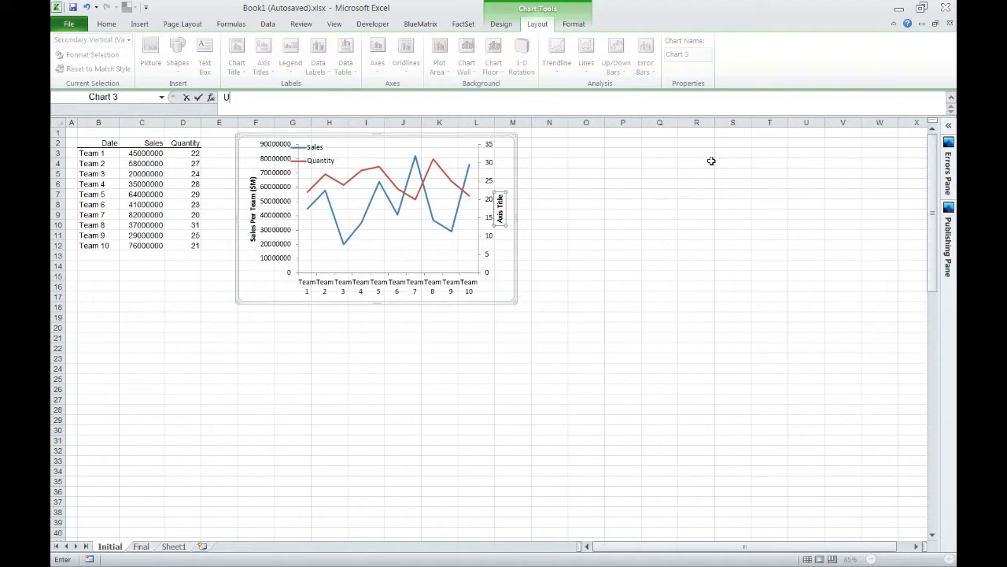
text(nits SO)
key(Return)
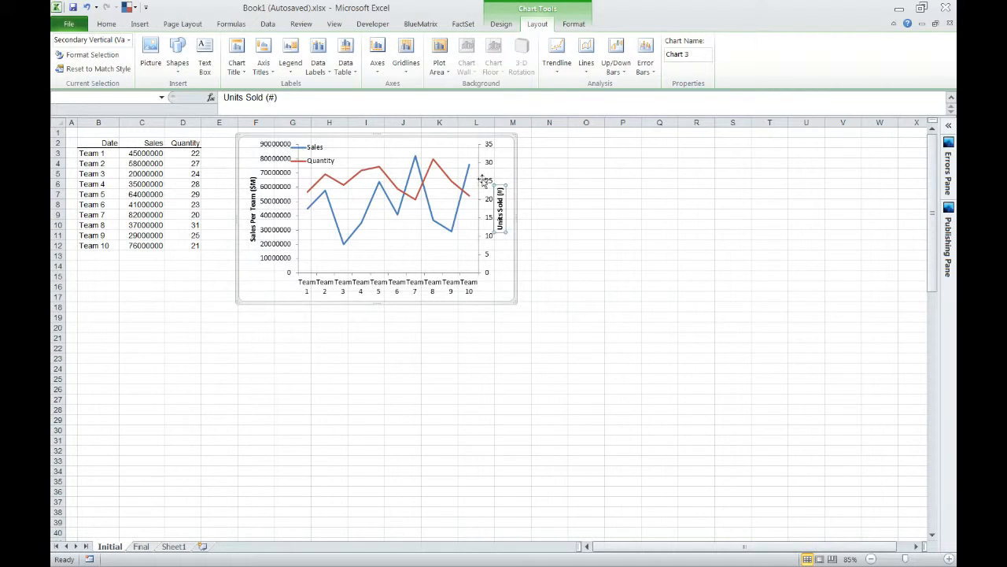
click(509, 267)
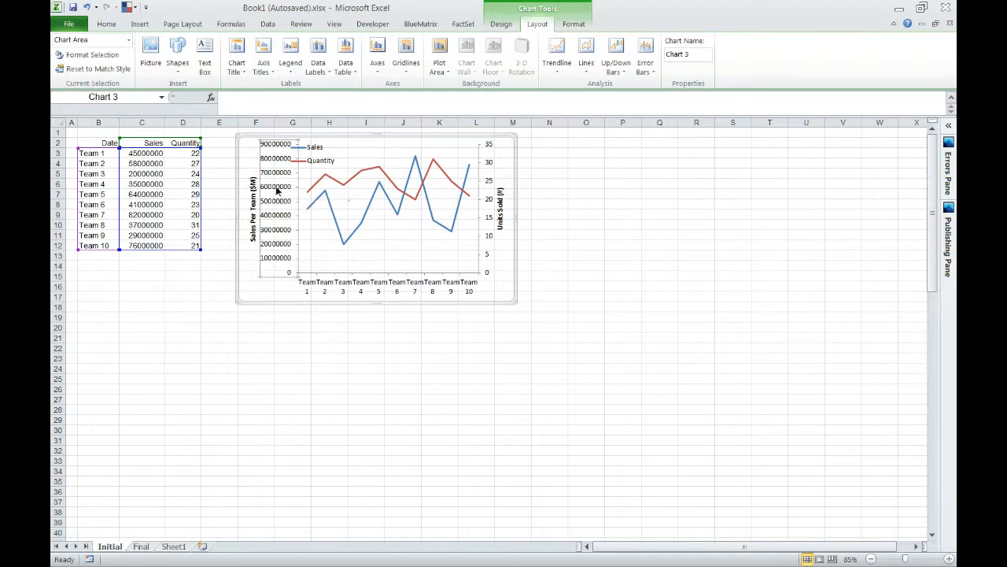
Set the primary vertical axis display units to Millions and hide the display units label on the chart.
click(278, 190)
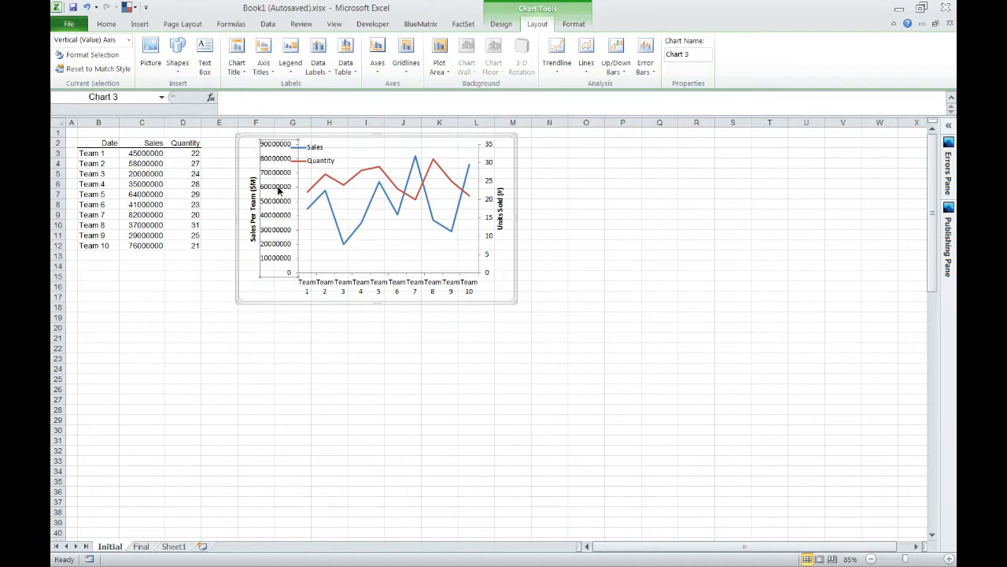
right_click(278, 191)
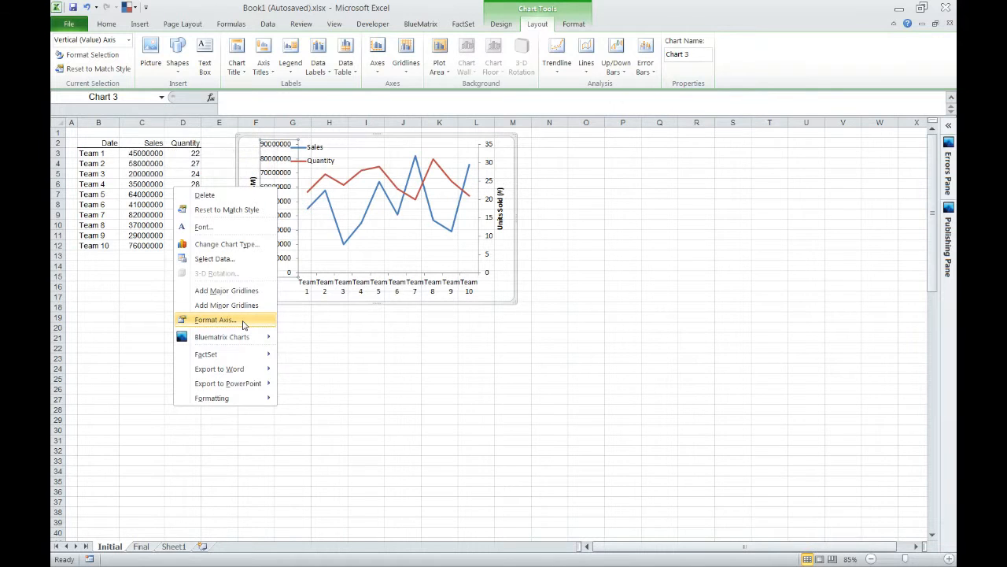
click(243, 322)
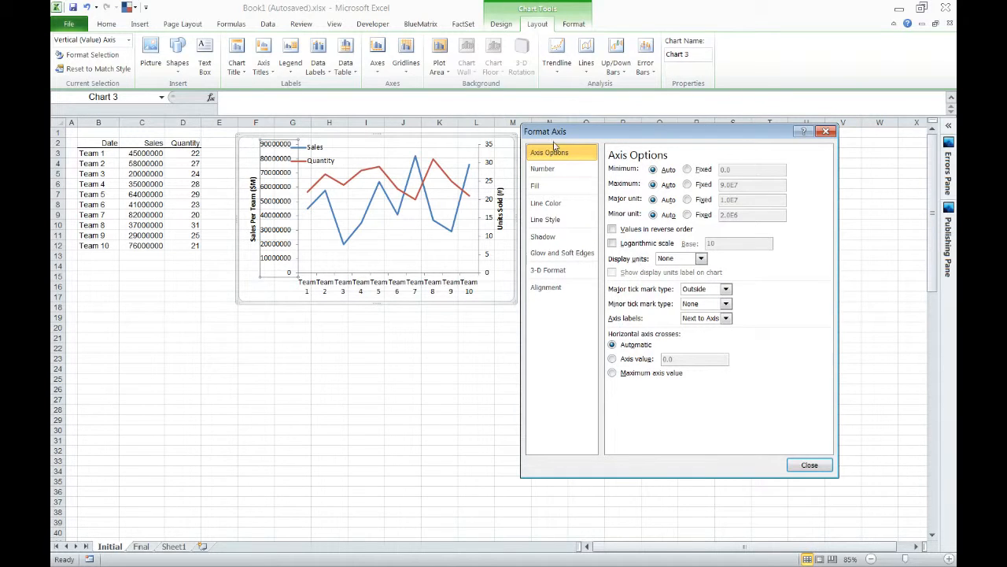
click(701, 260)
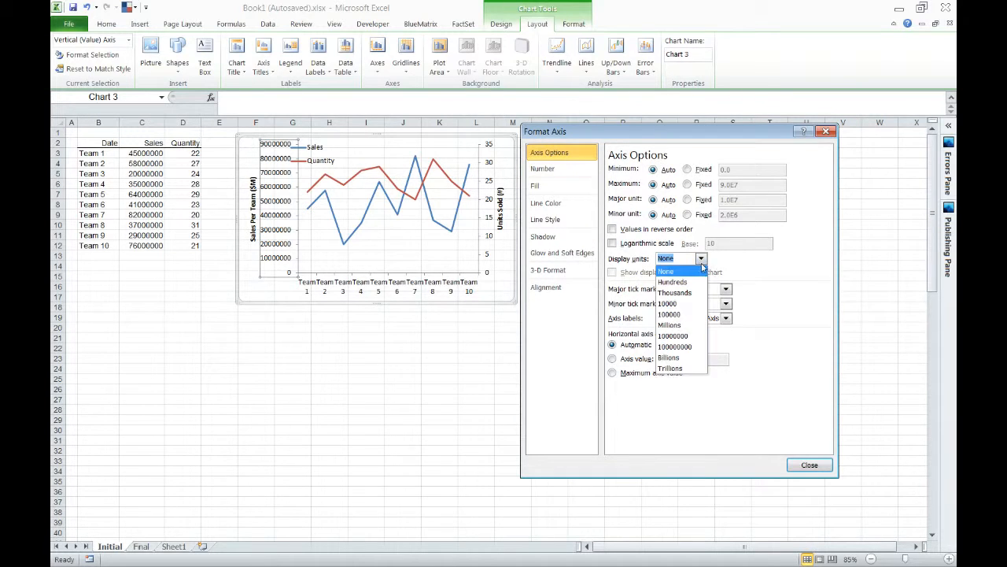
click(671, 325)
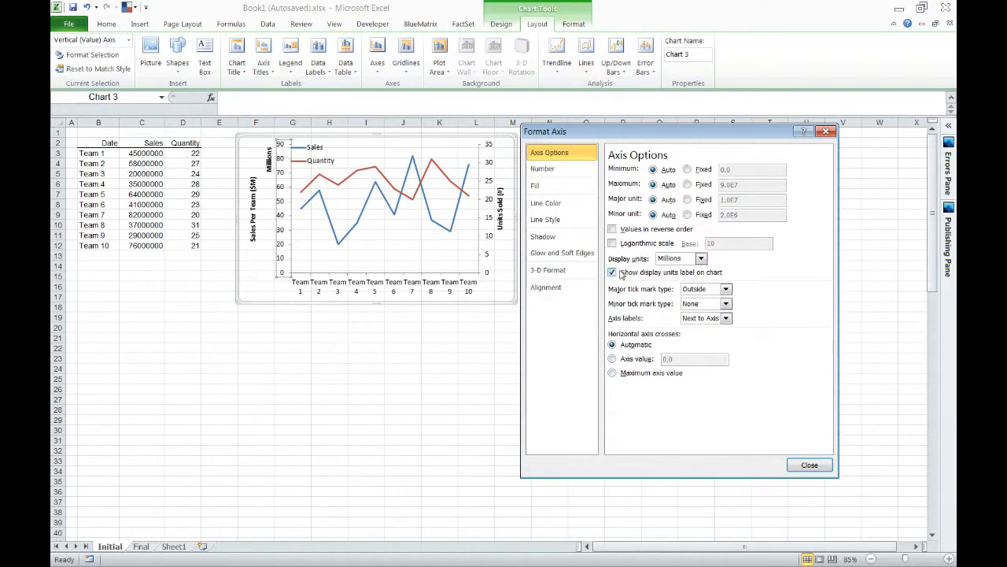
click(613, 272)
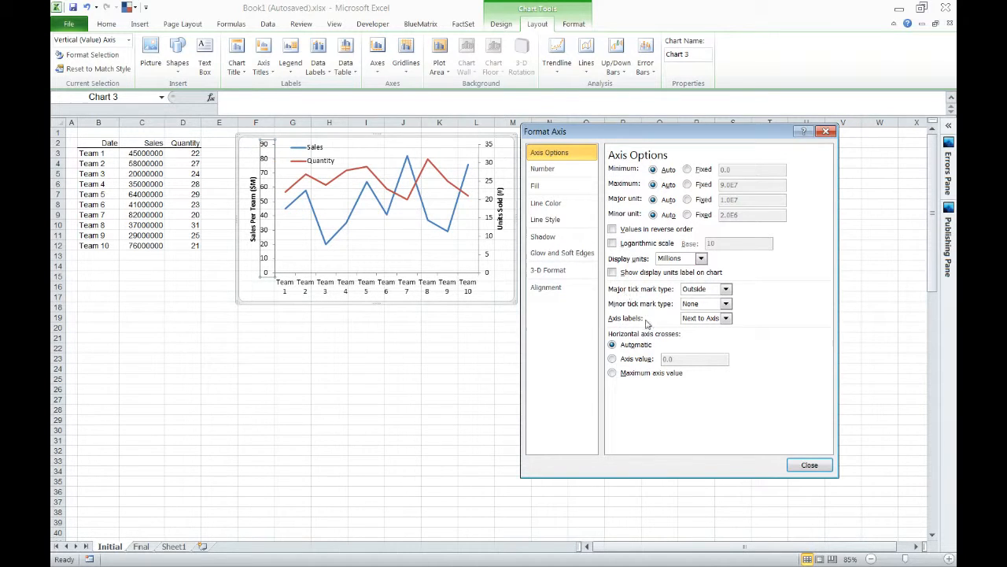
click(808, 466)
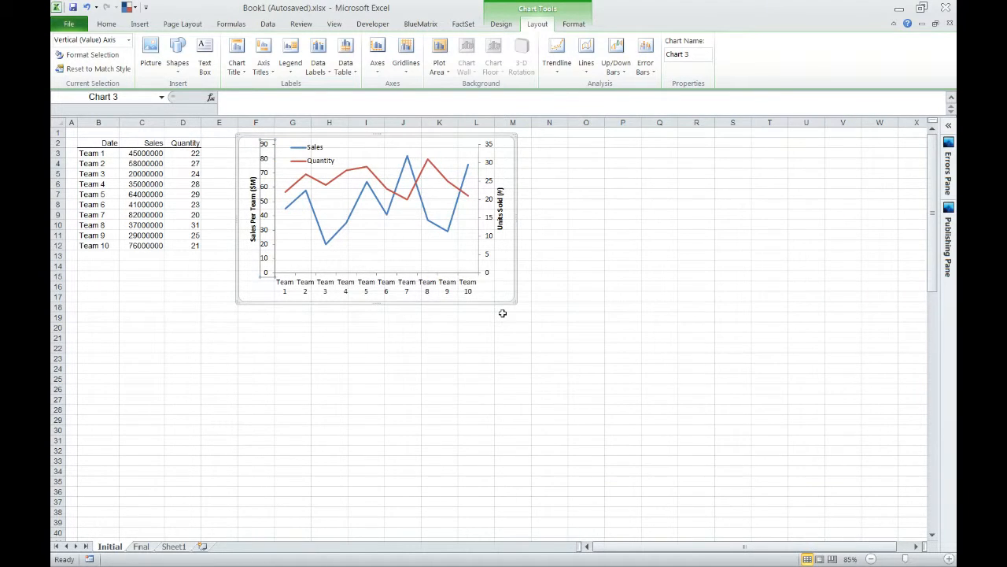
click(397, 327)
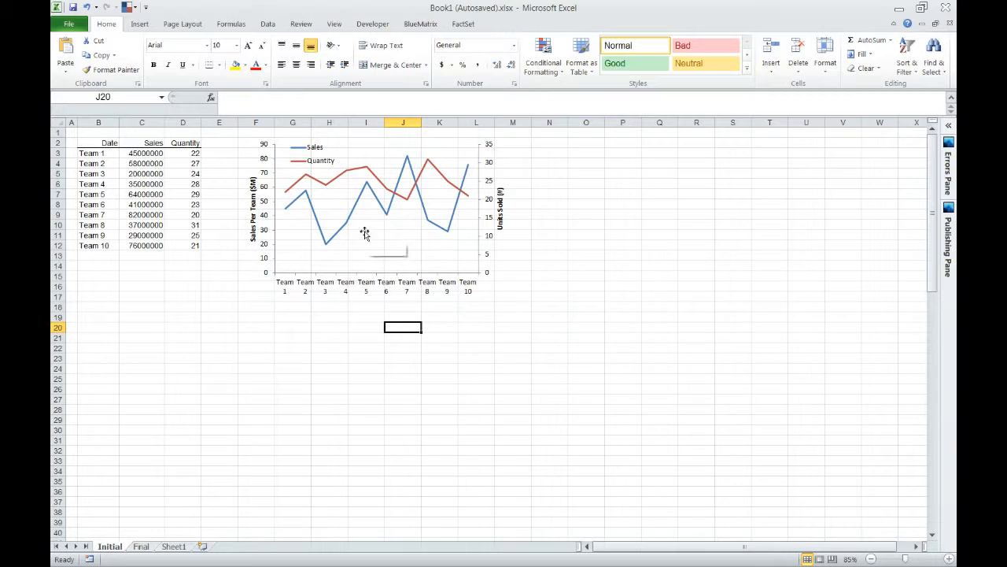
Change the Sales series to a clustered column chart, keeping Quantity as a line.
mouse_move(350, 225)
mouse_move(328, 189)
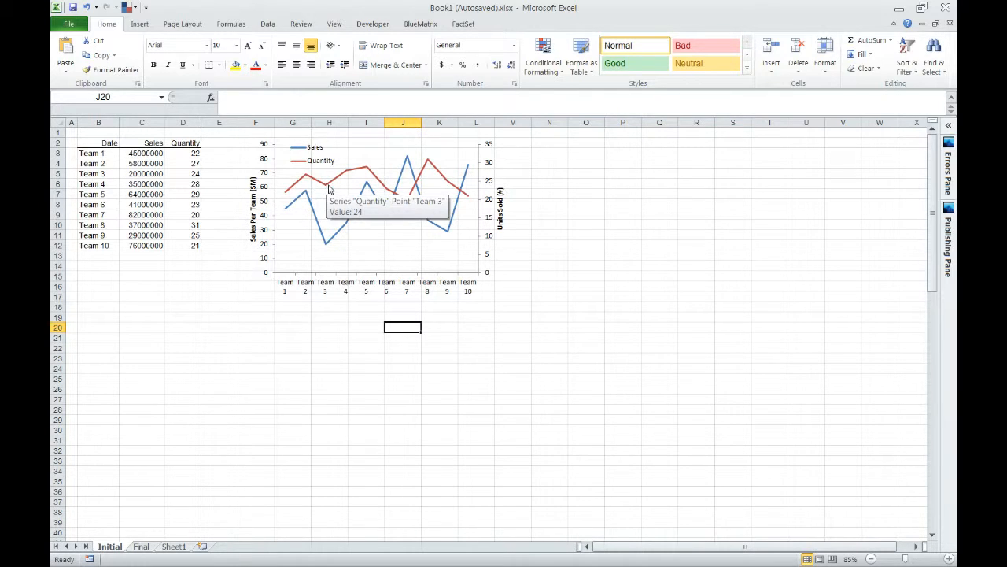
mouse_move(316, 220)
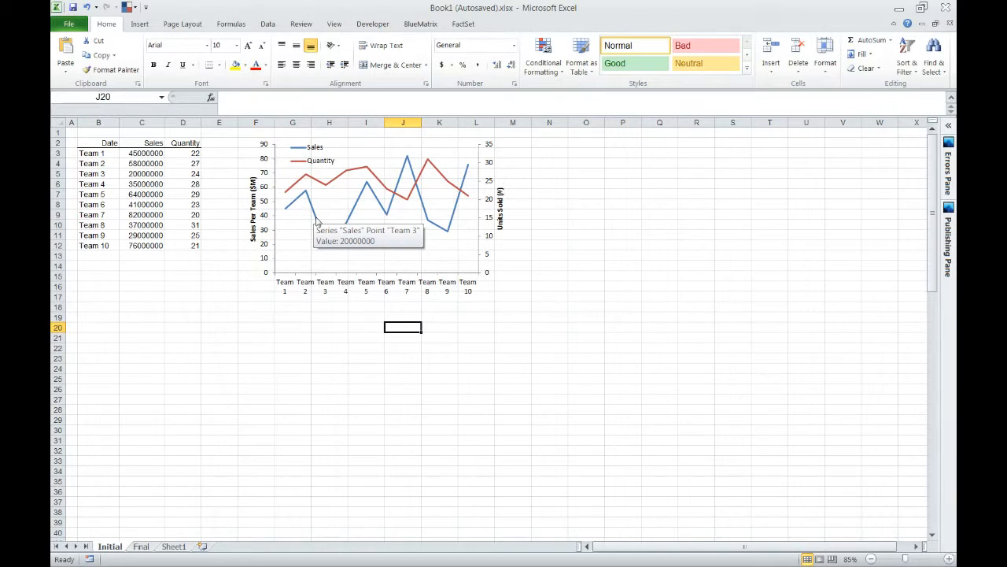
click(316, 221)
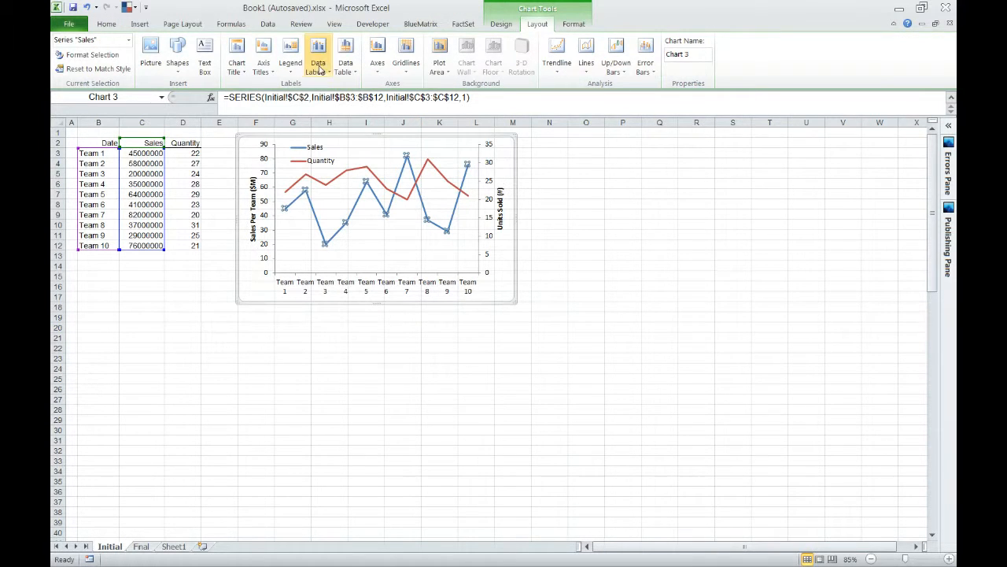
click(502, 24)
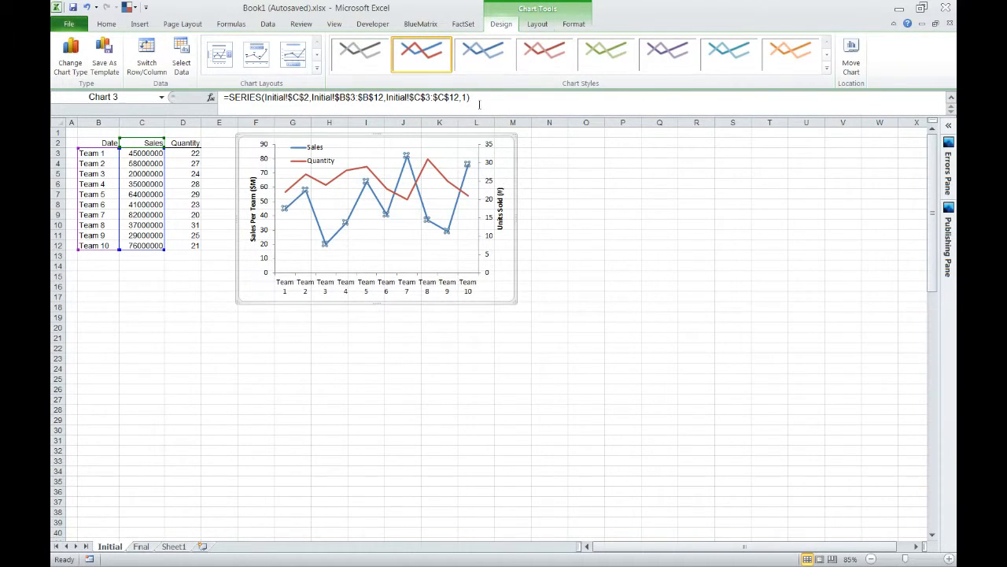
click(71, 56)
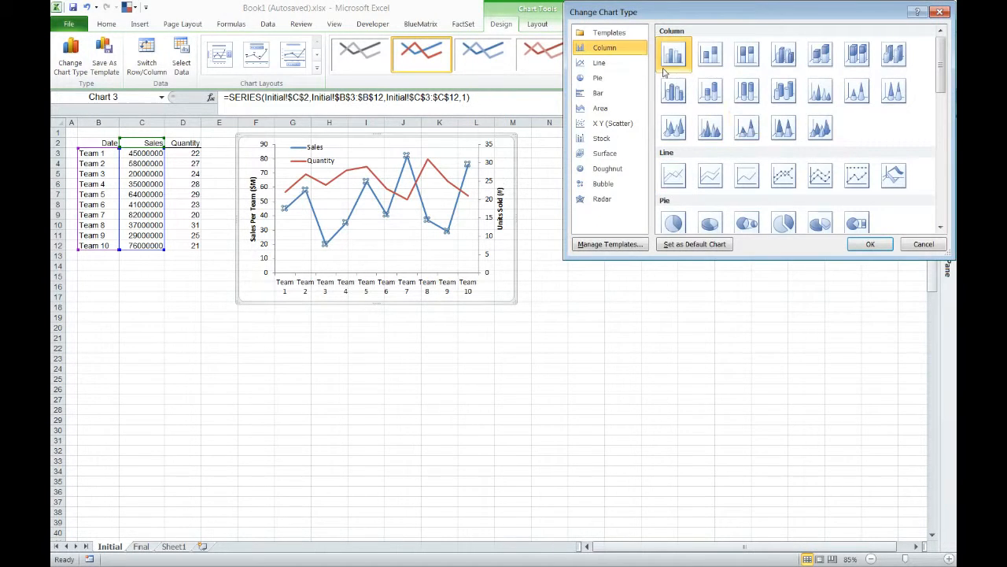
click(870, 244)
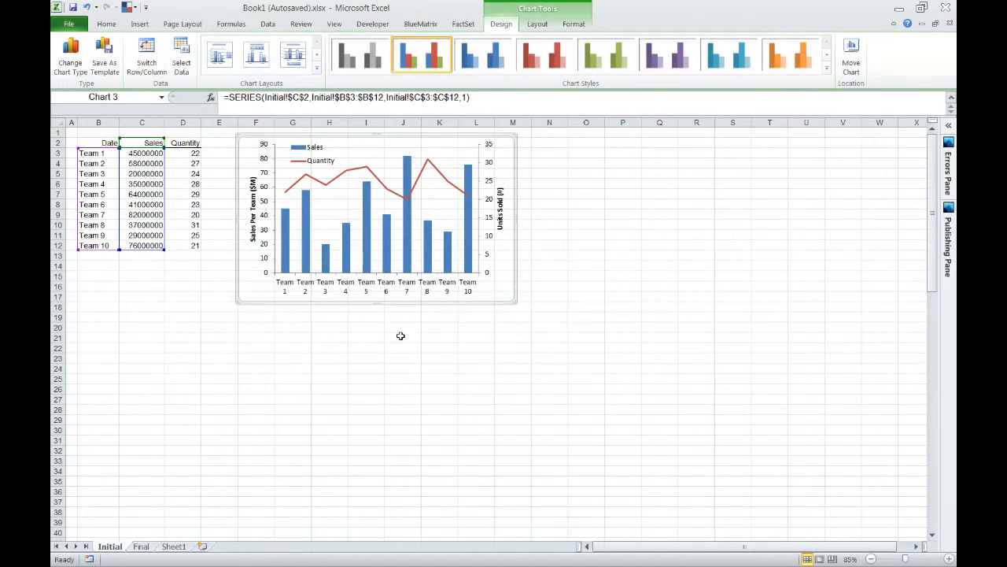
Set the gap width of the Sales columns to 50%.
click(366, 245)
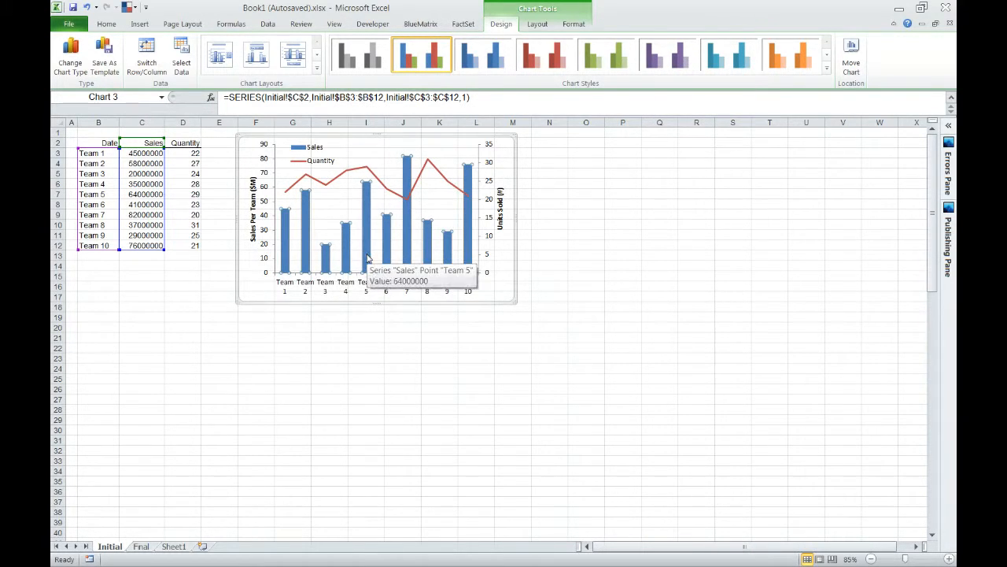
right_click(366, 257)
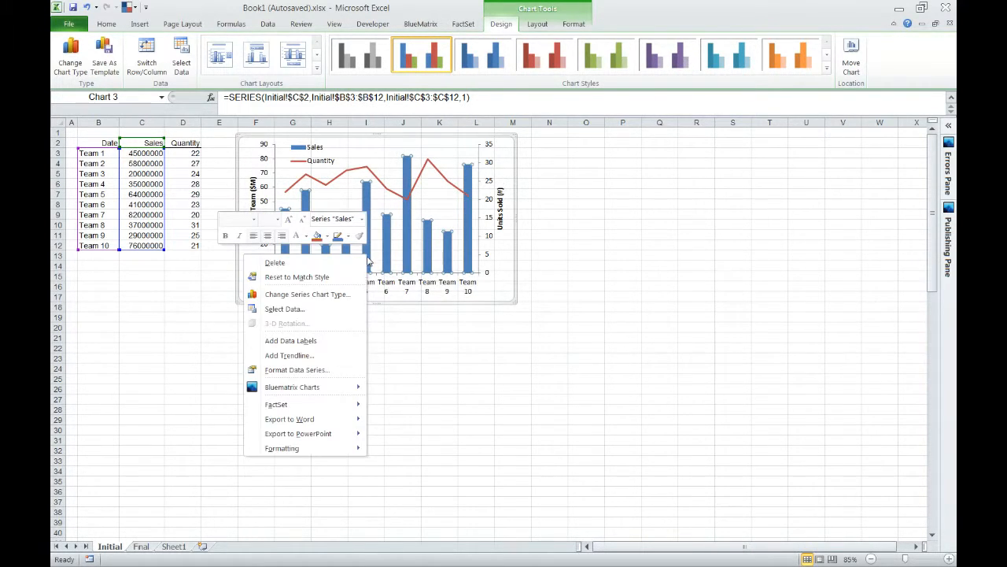
click(329, 370)
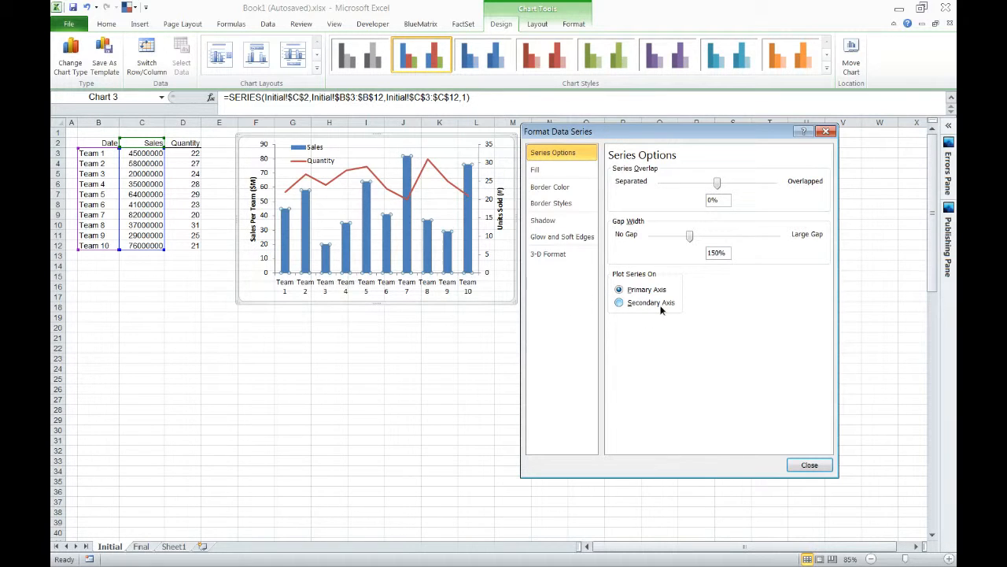
drag(726, 253, 695, 251)
text(50)
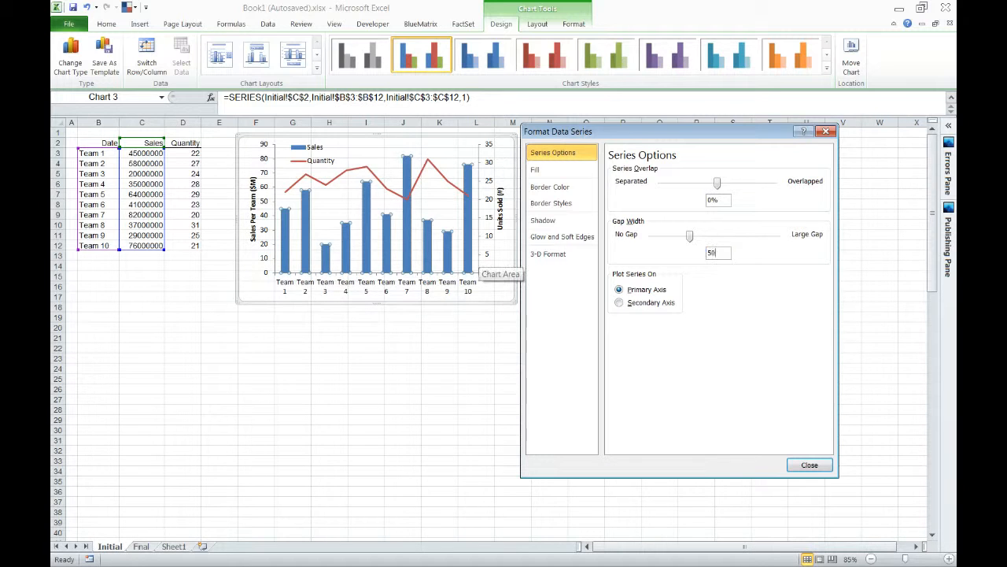
key(Return)
click(341, 298)
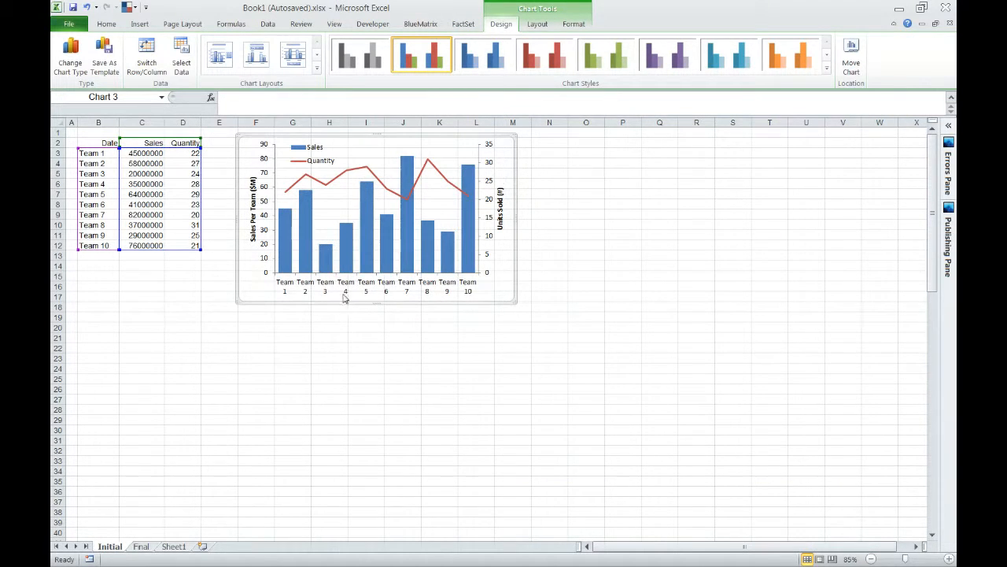
Give the Sales columns a solid gray fill.
click(290, 246)
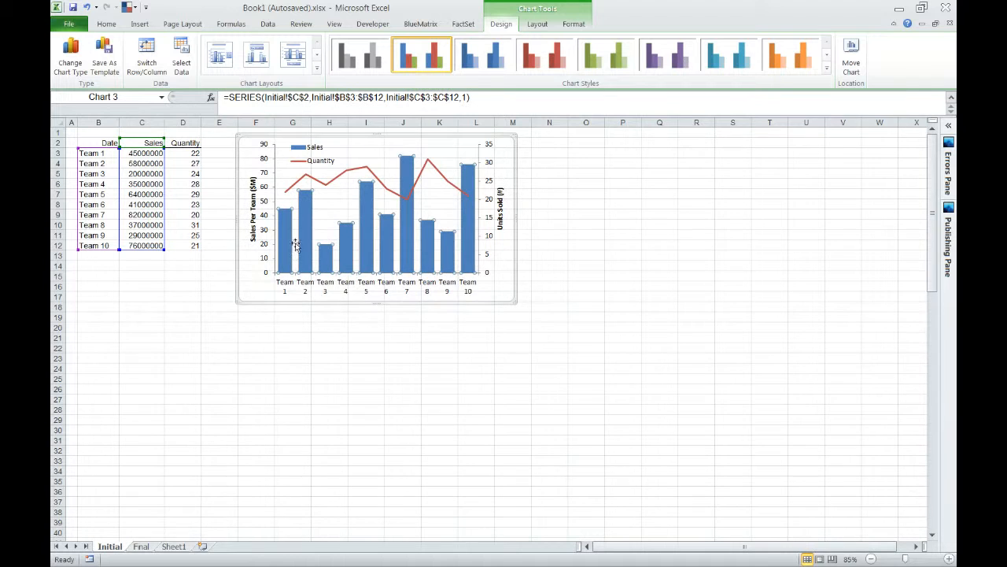
double_click(297, 245)
click(595, 175)
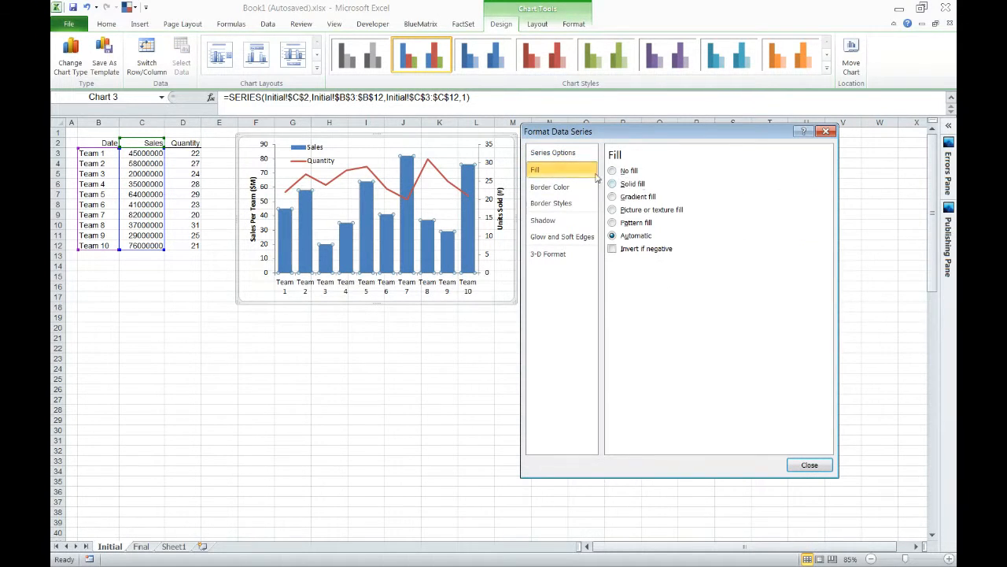
click(634, 184)
click(662, 278)
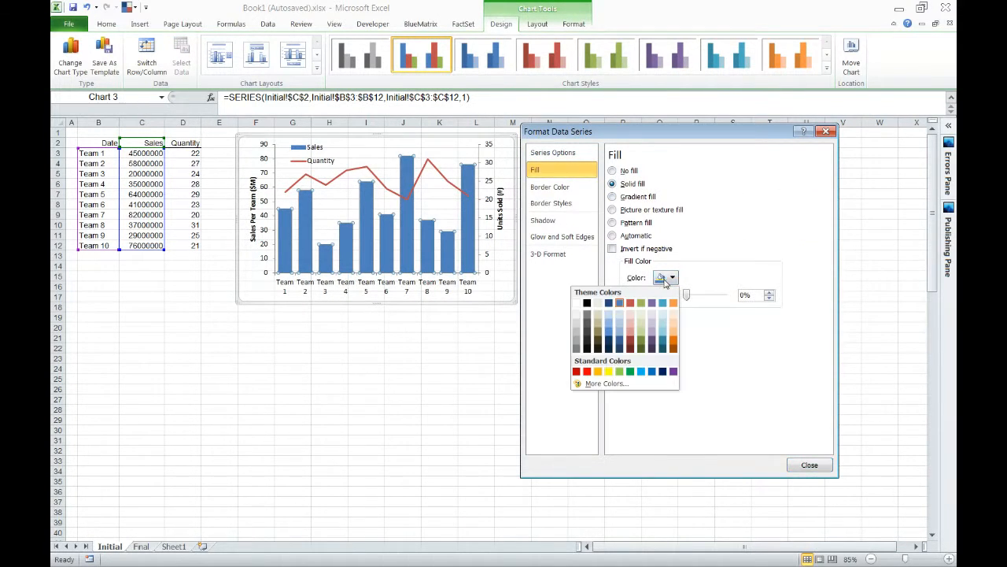
click(577, 344)
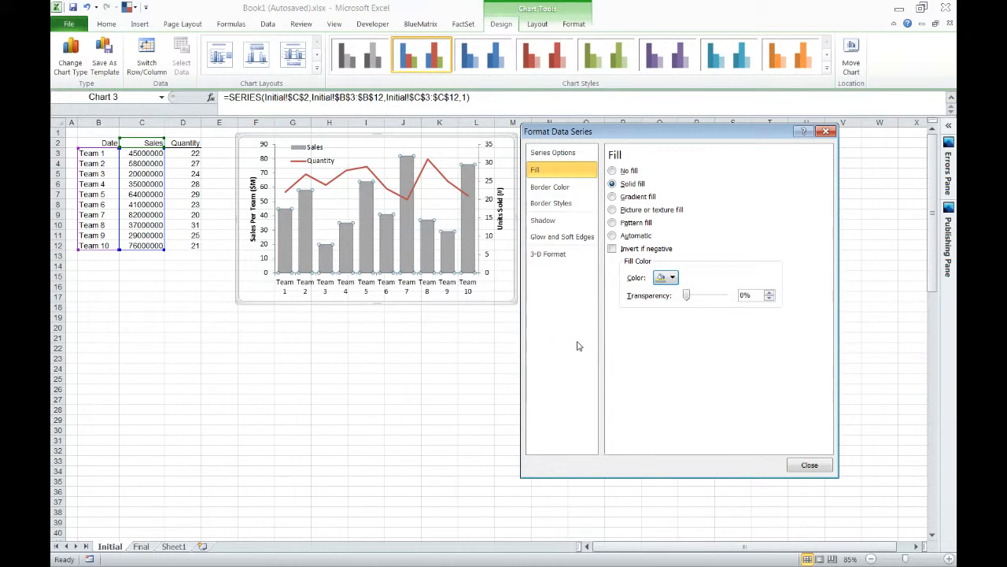
Give the Sales columns a solid dark gray border line.
click(583, 191)
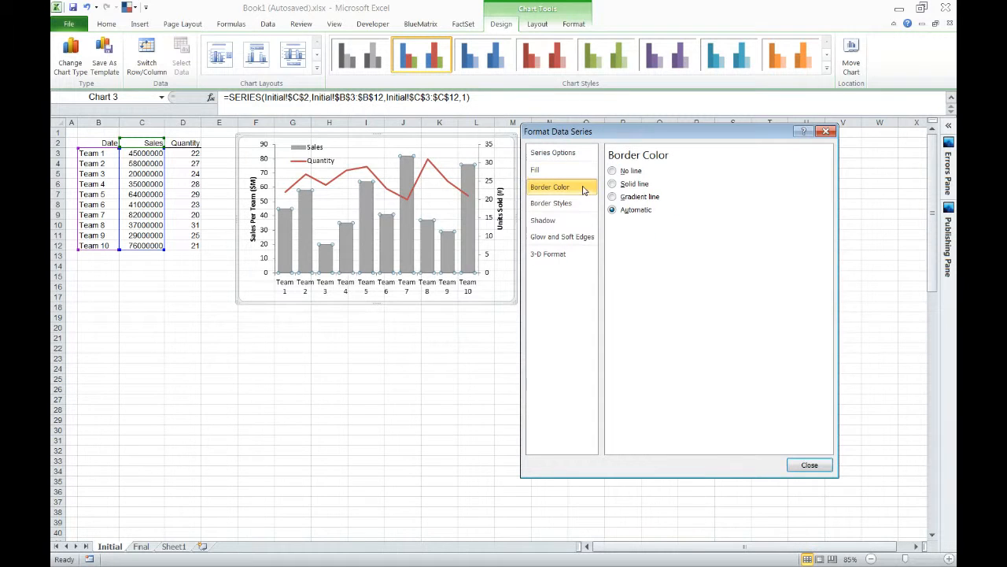
click(635, 172)
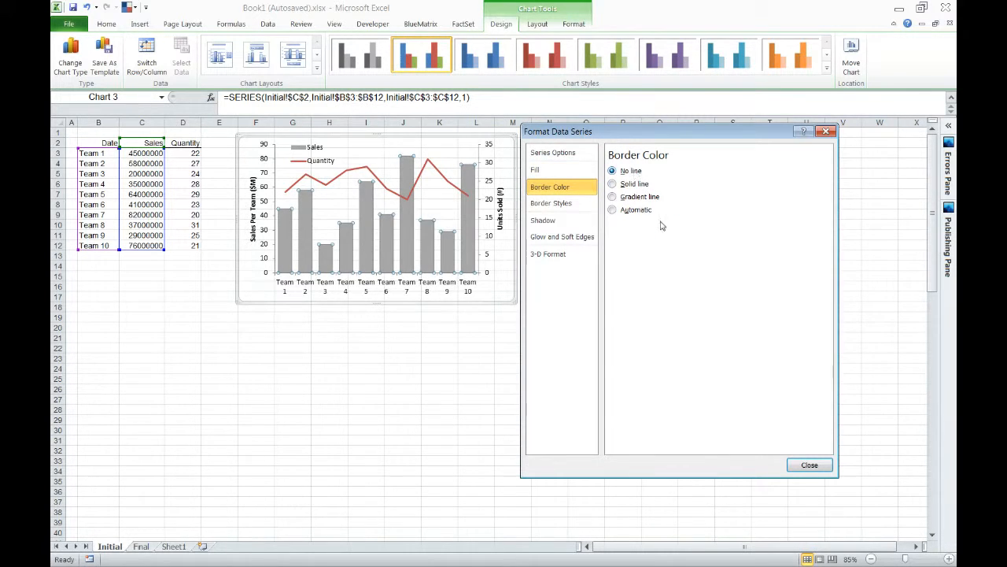
click(613, 183)
click(665, 226)
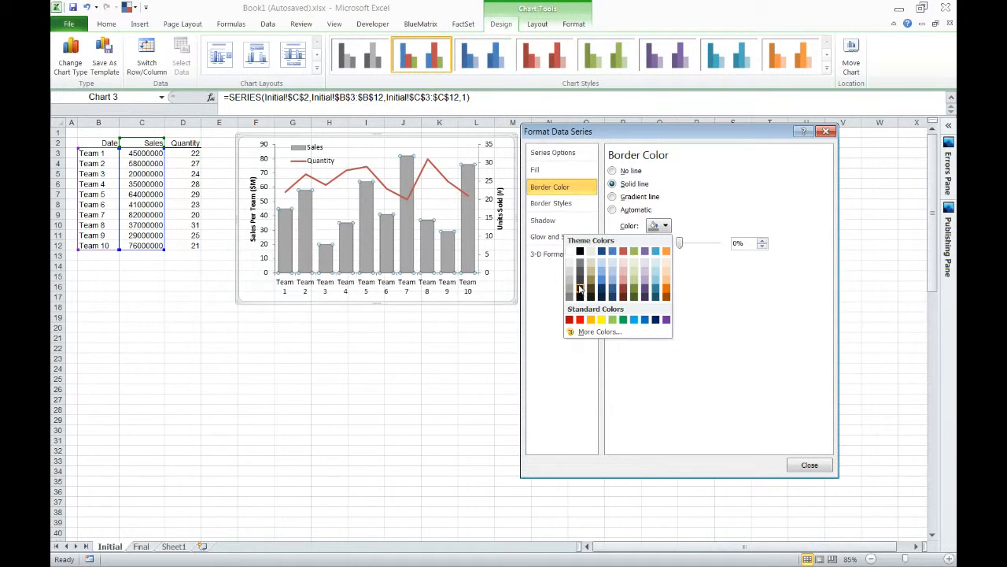
click(583, 271)
click(811, 465)
click(660, 358)
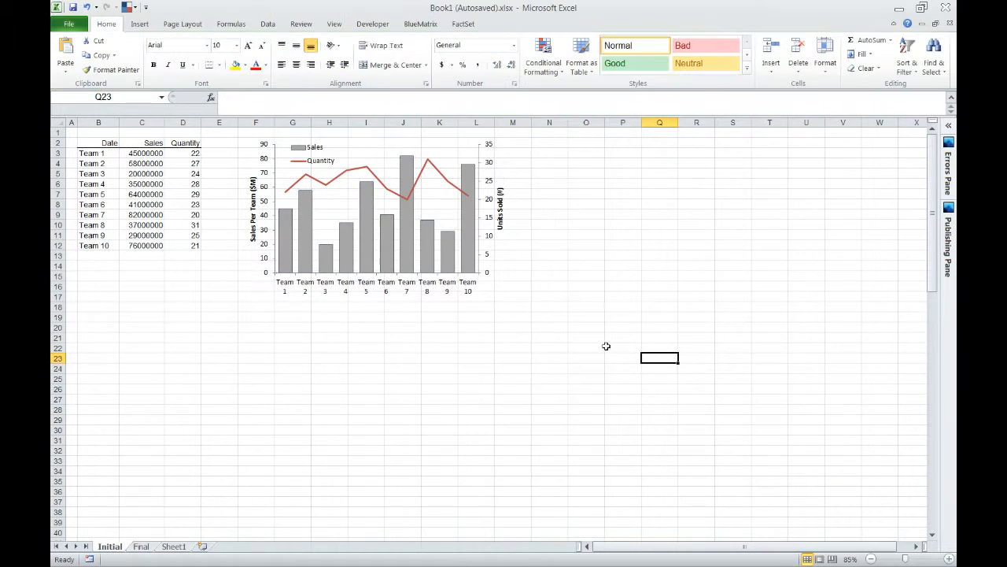
Color the Quantity line as a solid line in the standard dark red.
double_click(370, 170)
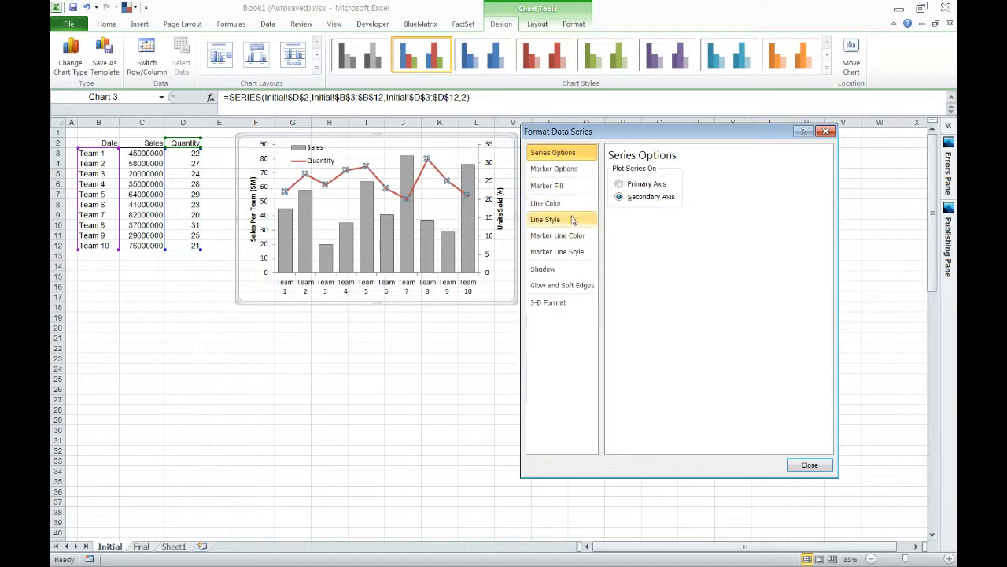
click(570, 205)
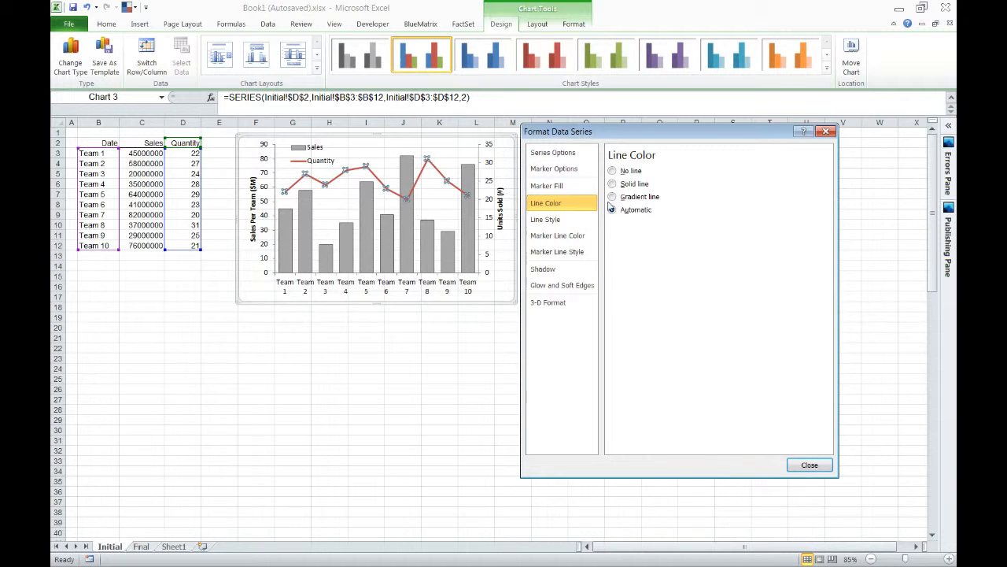
click(613, 185)
click(659, 226)
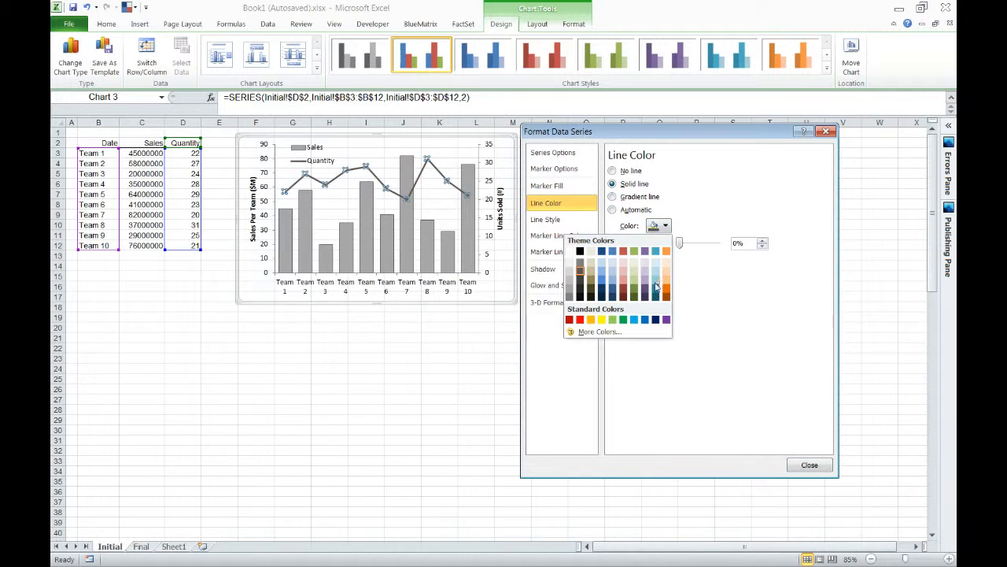
click(570, 319)
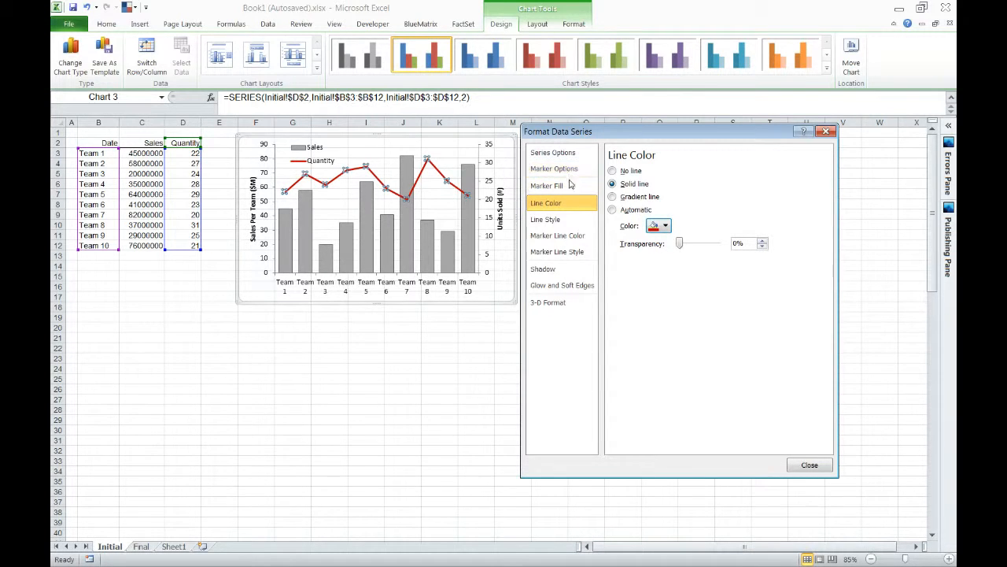
Change the Quantity line's dash type to a dashed style and deselect the chart.
click(581, 219)
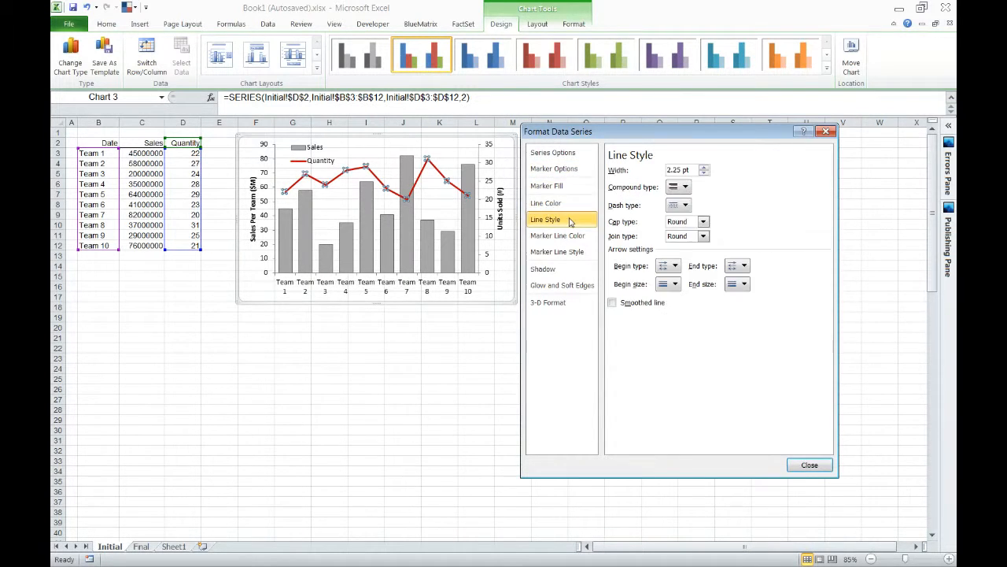
click(682, 204)
click(668, 246)
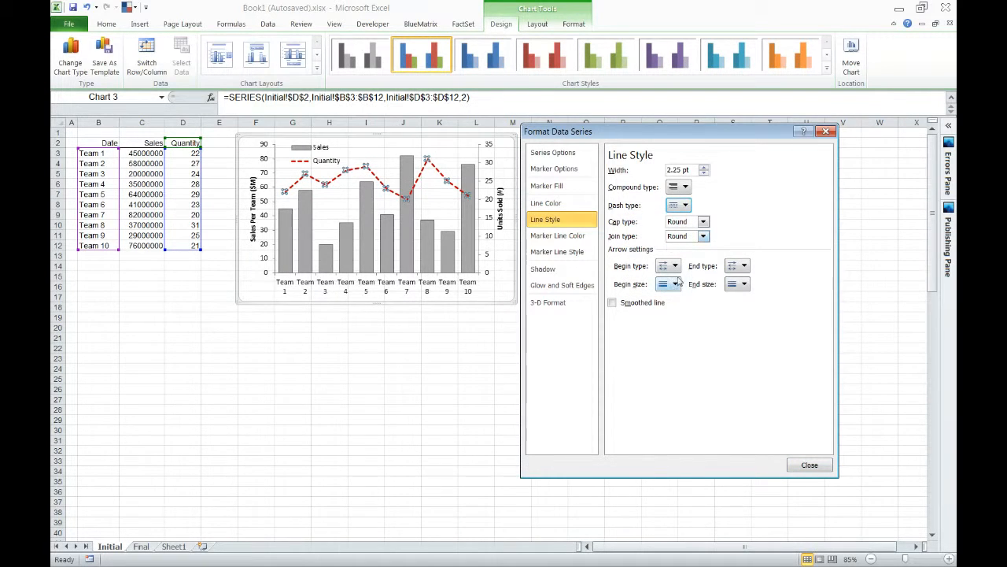
click(810, 465)
click(303, 329)
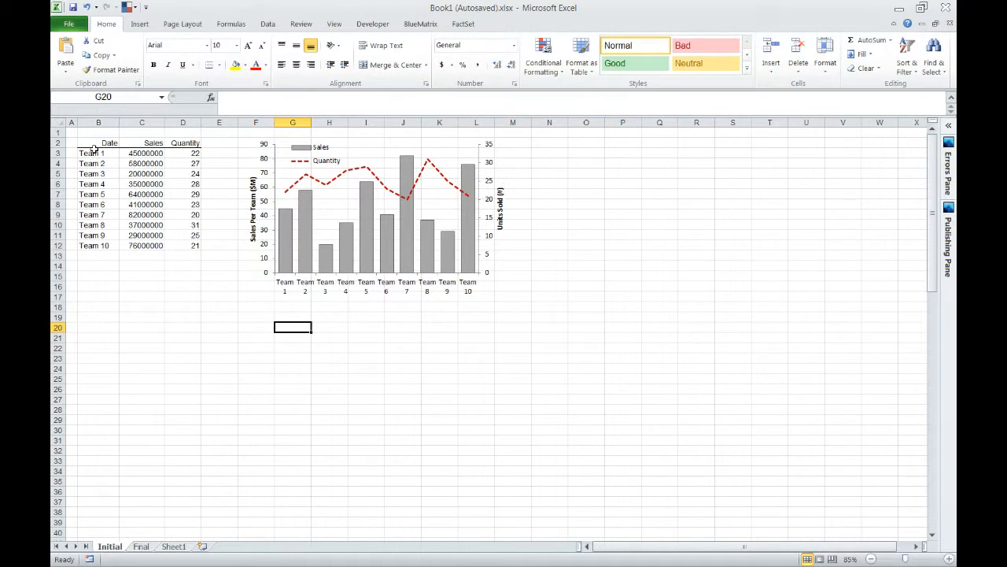
Sort the team data in B3:D12 by Quantity from smallest to largest.
drag(93, 150, 194, 244)
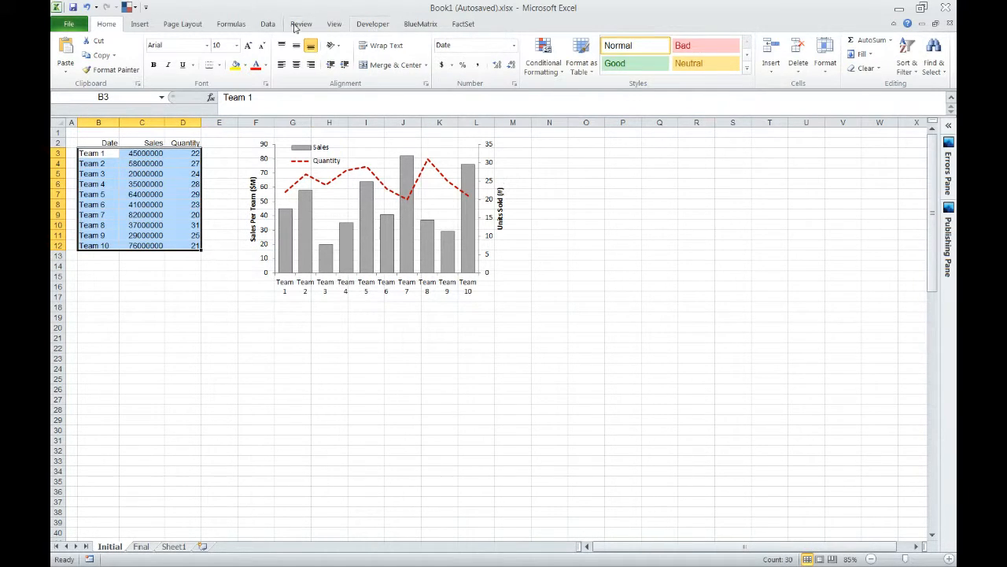
click(268, 24)
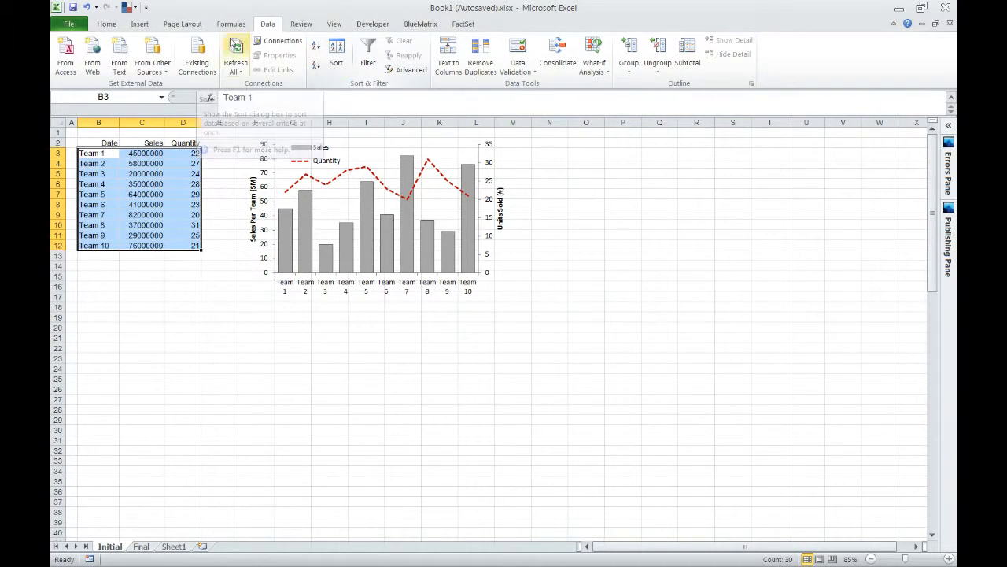
click(333, 52)
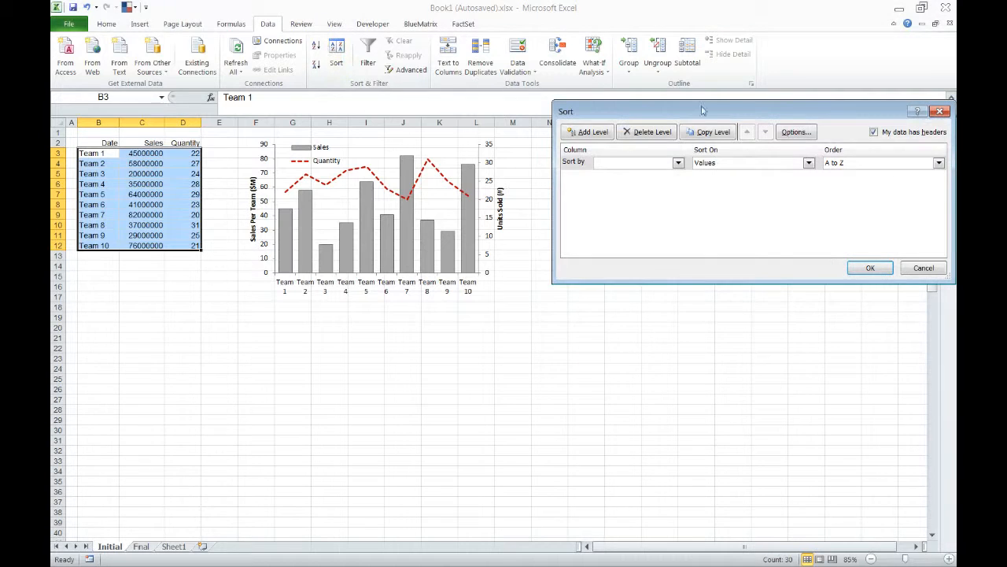
drag(714, 111, 662, 133)
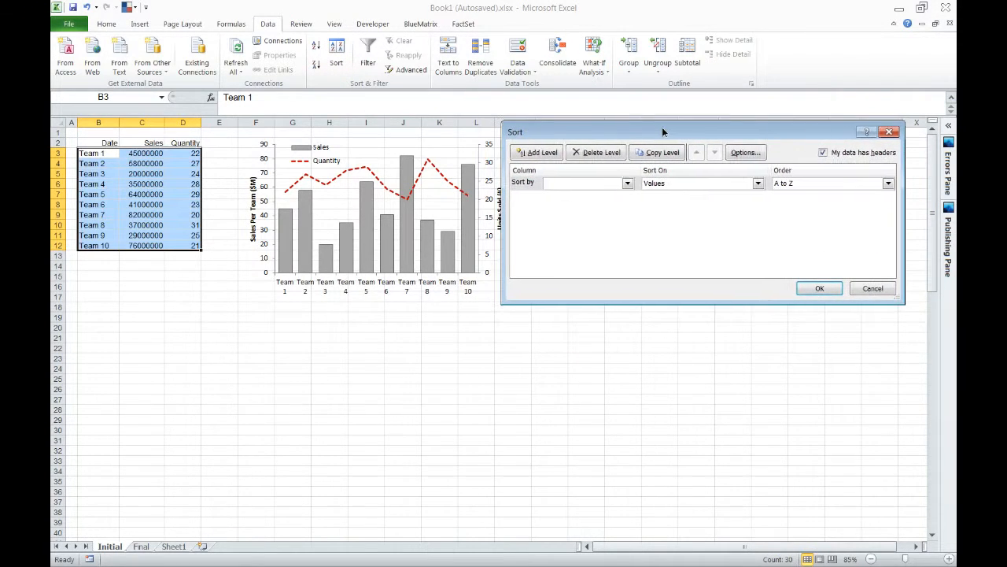
click(628, 184)
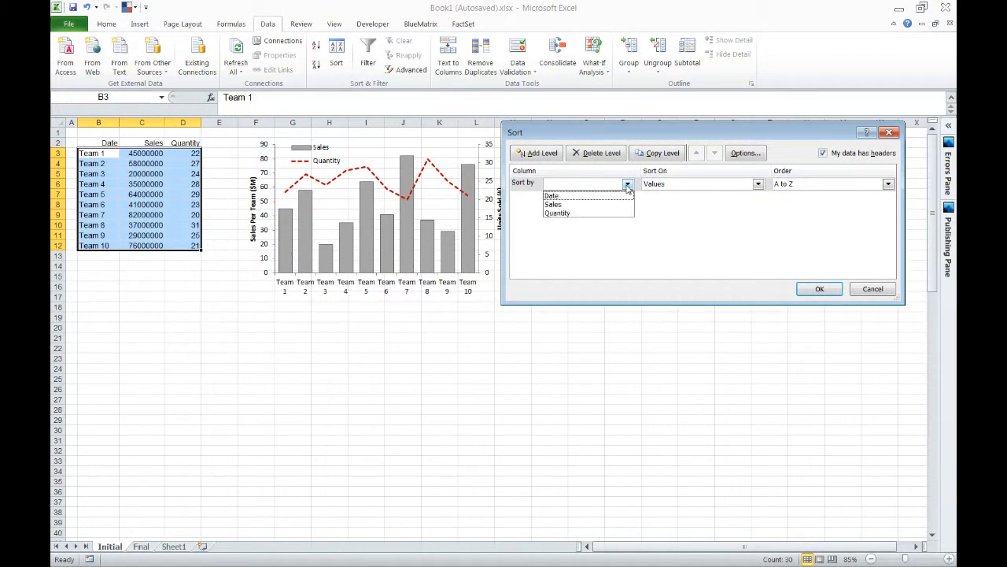
click(566, 214)
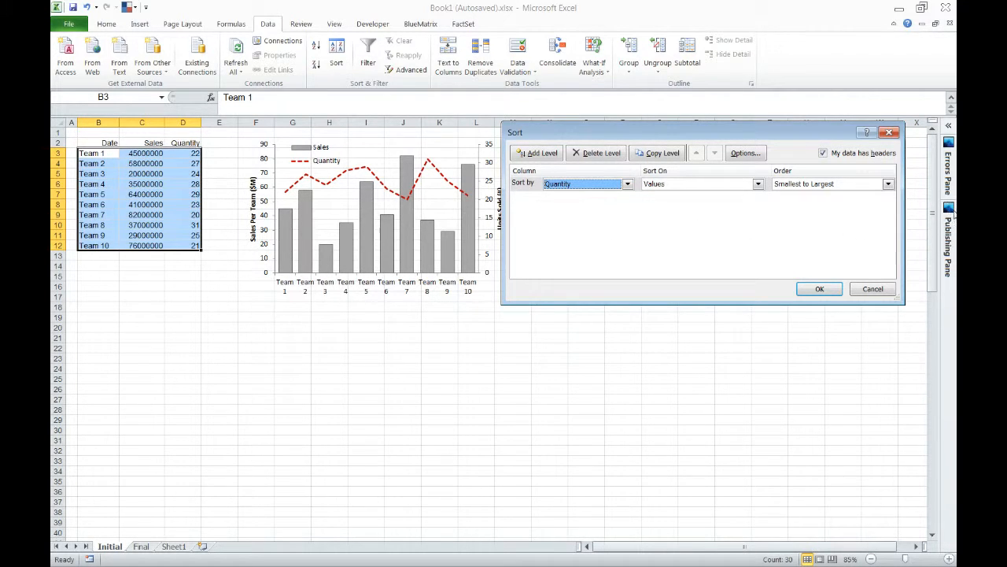
click(826, 288)
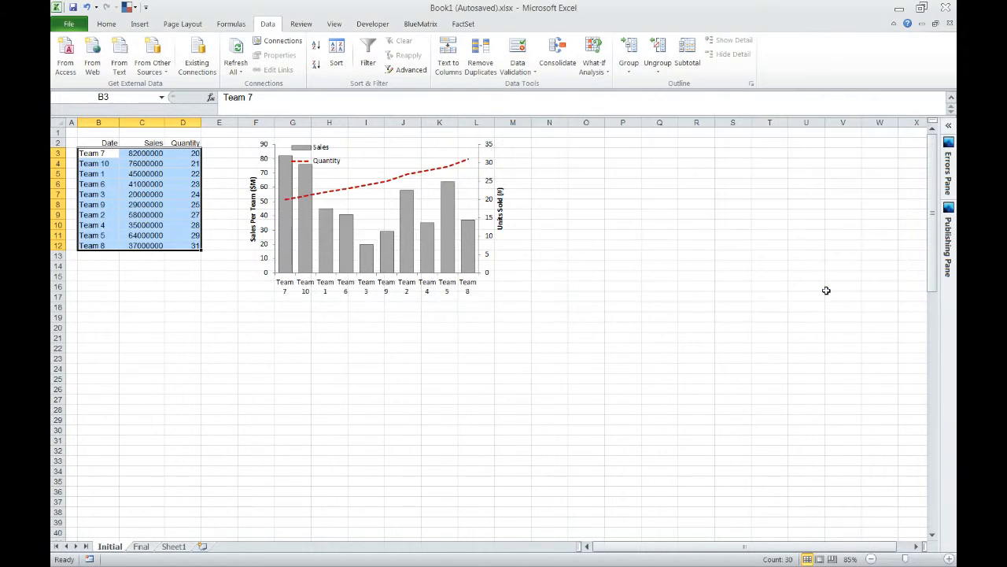
Move the chart legend clear of the two tall columns for Team 7 and Team 10.
click(317, 169)
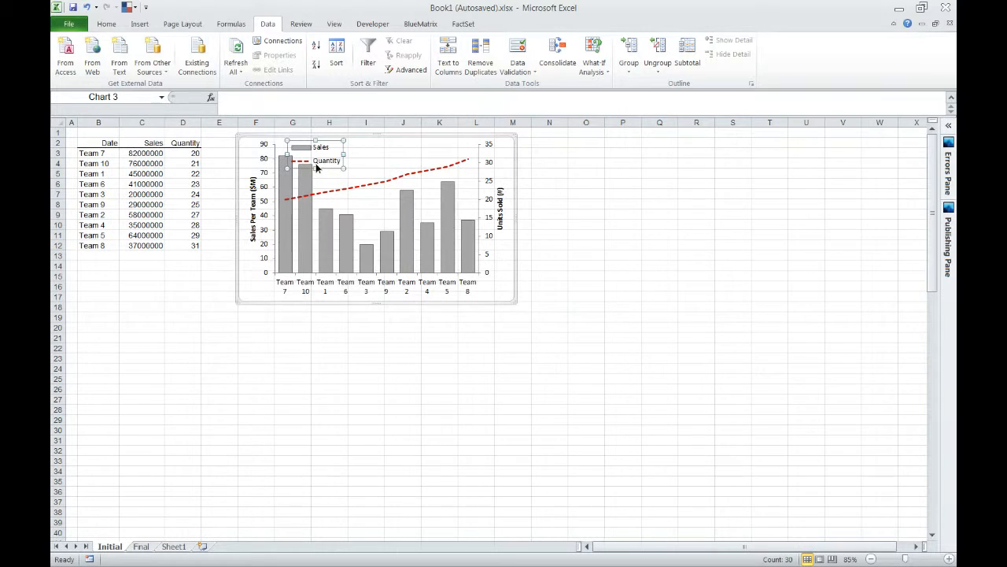
drag(338, 168, 367, 168)
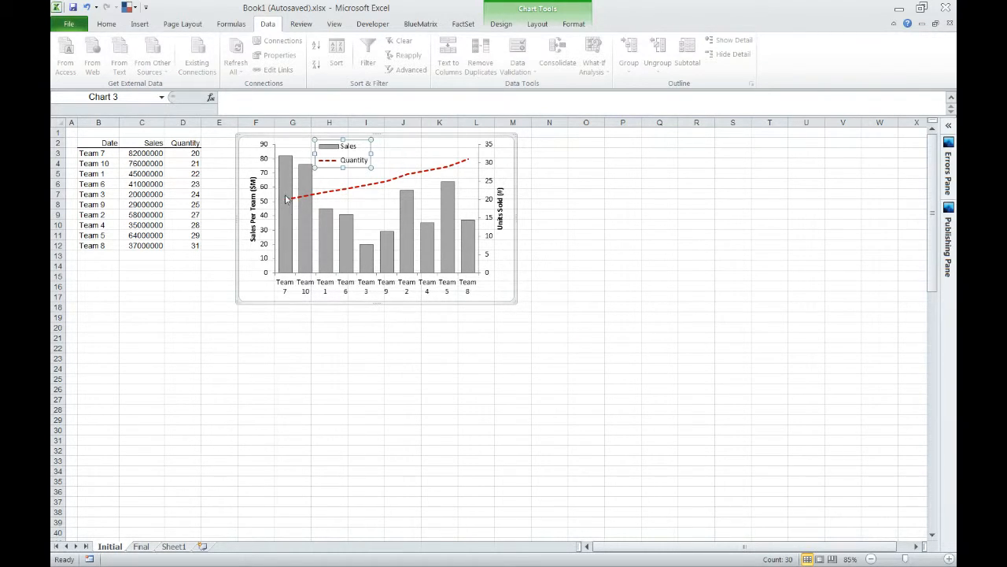
mouse_move(289, 203)
mouse_move(285, 163)
click(291, 325)
click(249, 318)
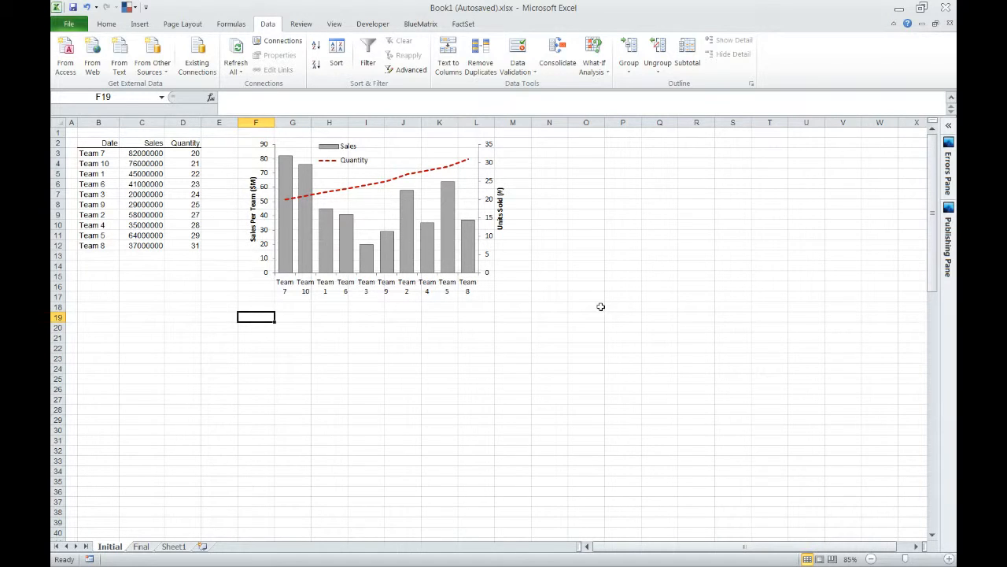
Add data labels to the Sales columns.
right_click(328, 250)
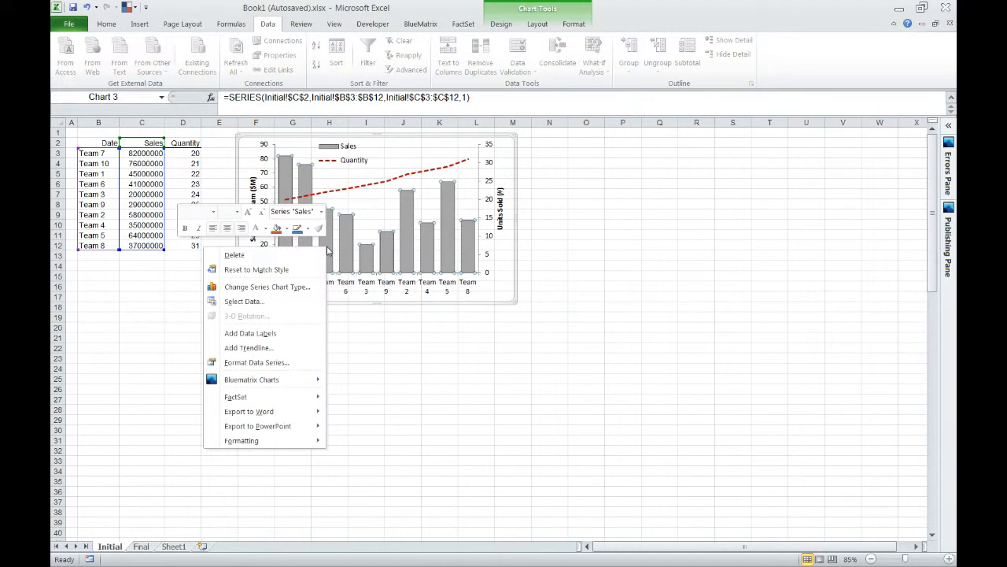
click(273, 339)
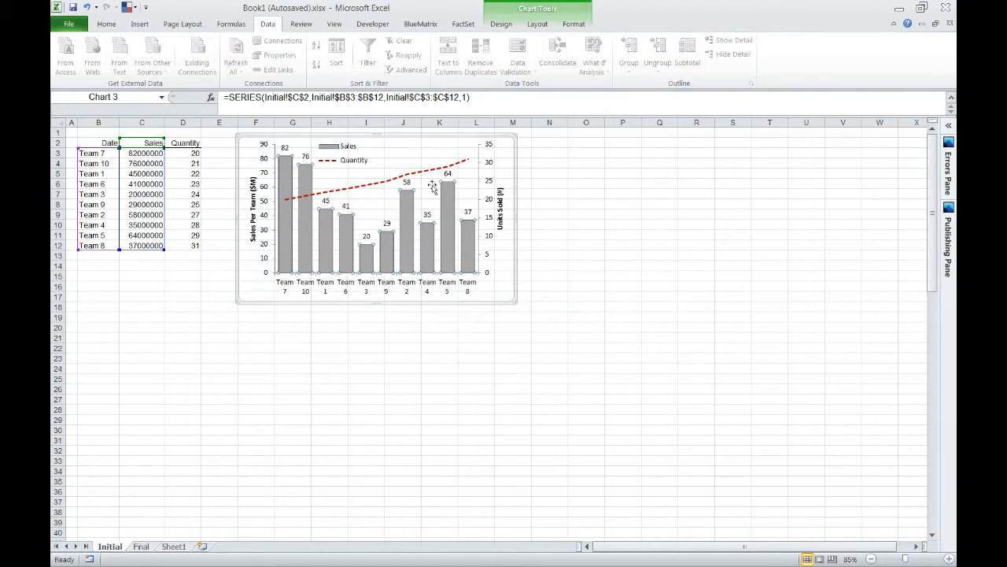
Enter the legend label "Sales Per Team (LHS)" in cell G19 below the chart.
click(307, 318)
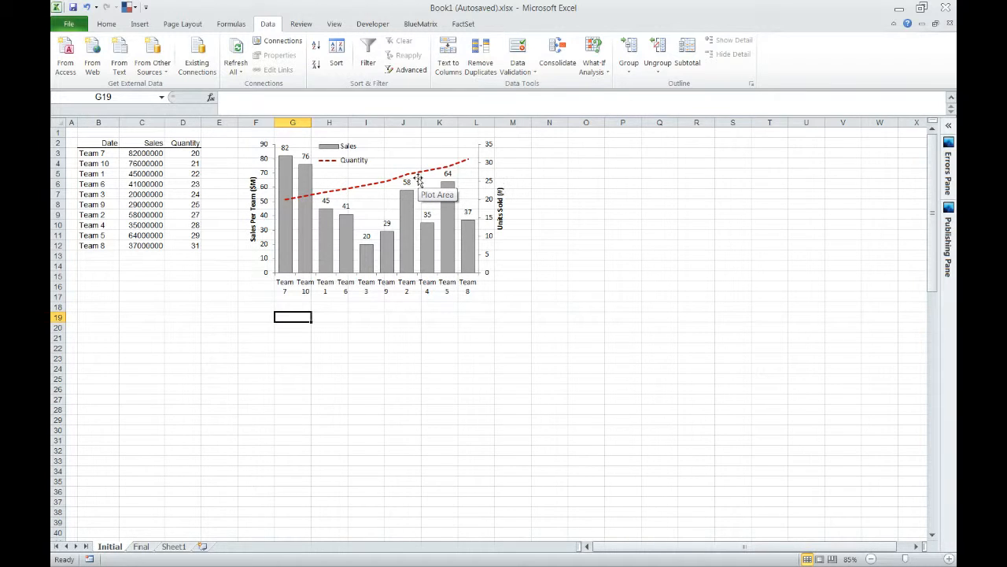
text(Sa)
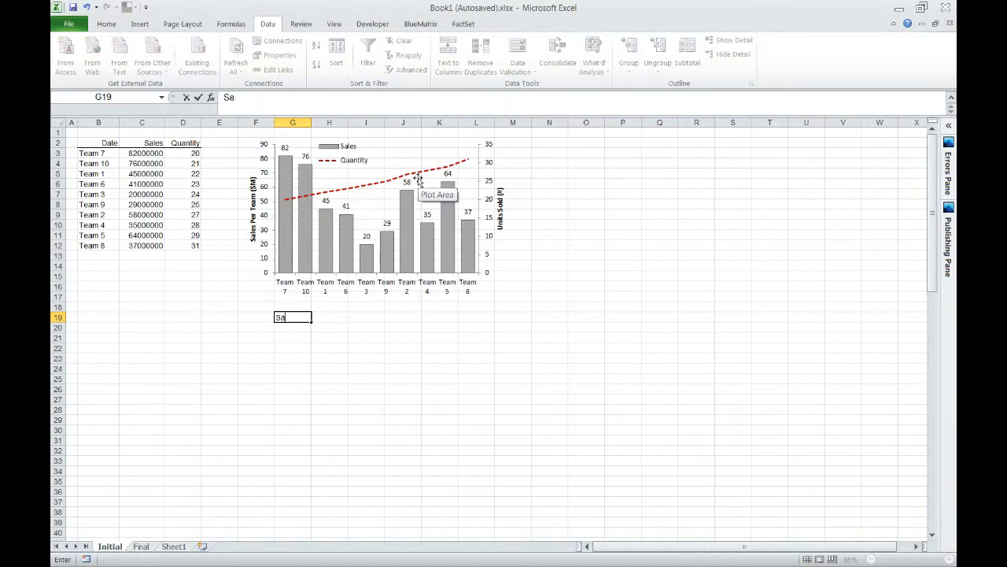
text(les Per Team (LHS)
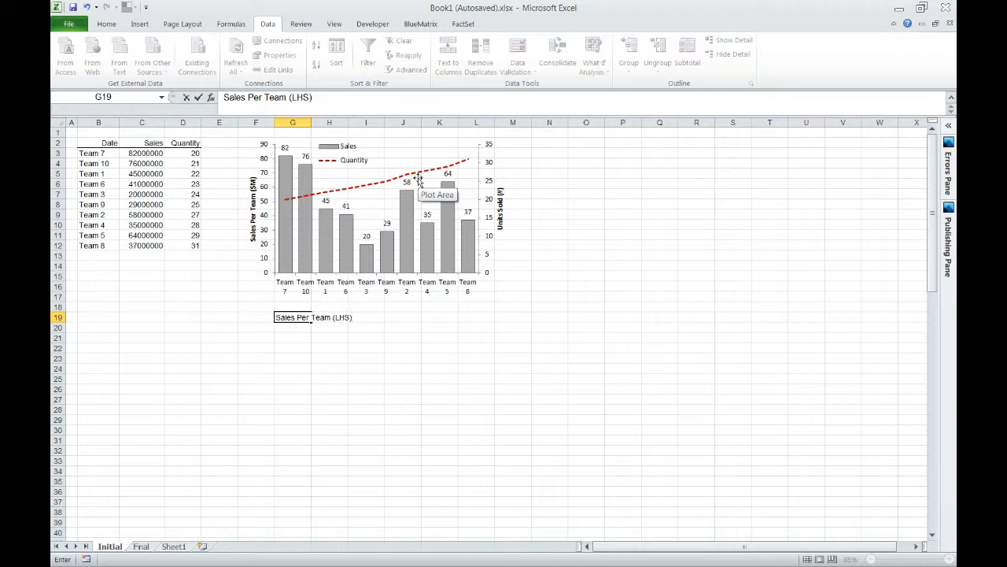
key(Return)
Copy the G19 label into cell G20 and edit the copy to read "Units Sold (RHS)".
key(Up)
key(ctrl+c)
key(Down)
key(ctrl+v)
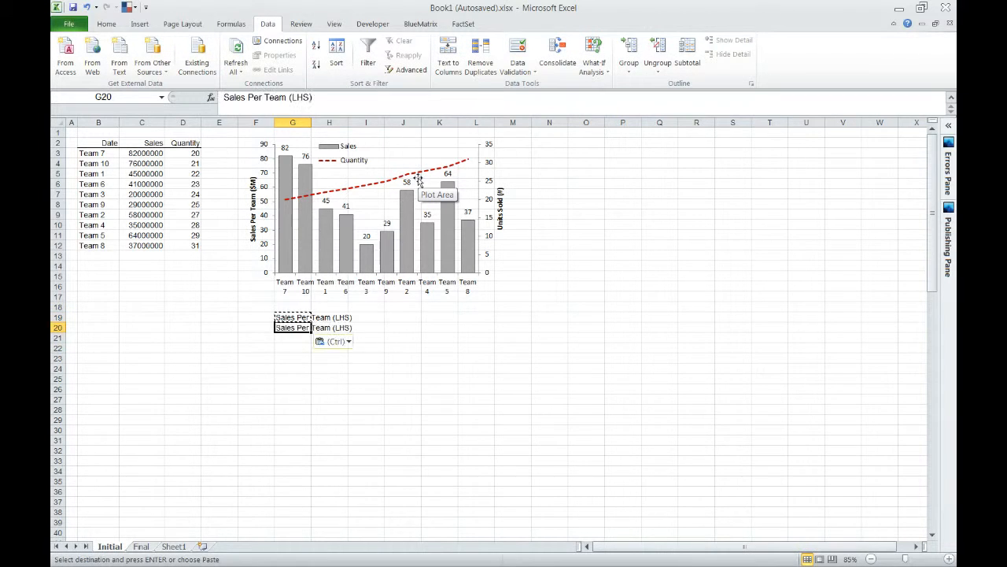
key(F2)
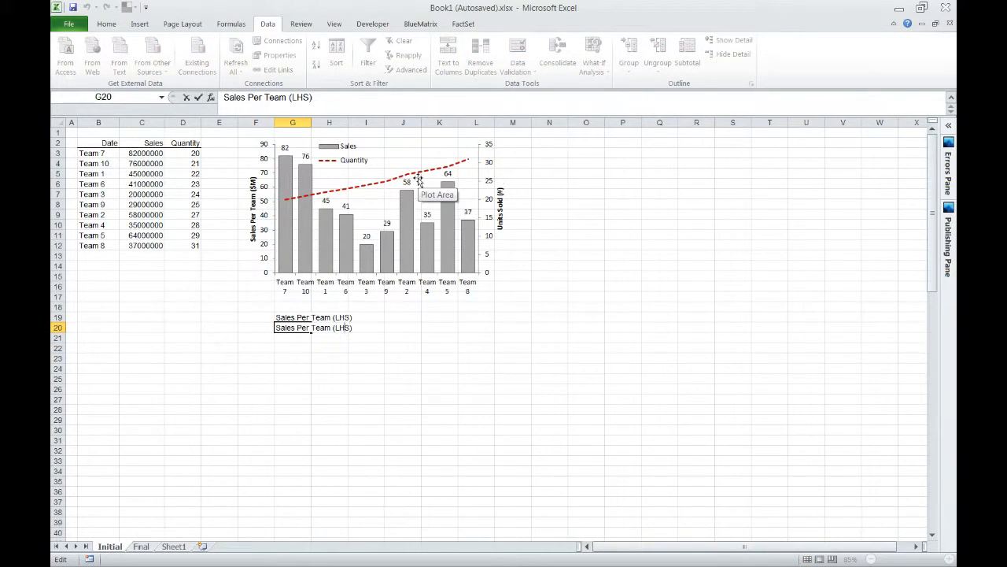
key(Delete)
text(R)
key(Home)
key(shift+Right)
key(shift+Right)
key(shift+Right)
key(shift+Right)
key(shift+Right)
key(shift+Right)
key(shift+Right)
key(shift+Right)
key(shift+Right)
key(shift+Right)
key(shift+Right)
key(shift+Right)
key(shift+Right)
key(shift+Right)
key(shift+Right)
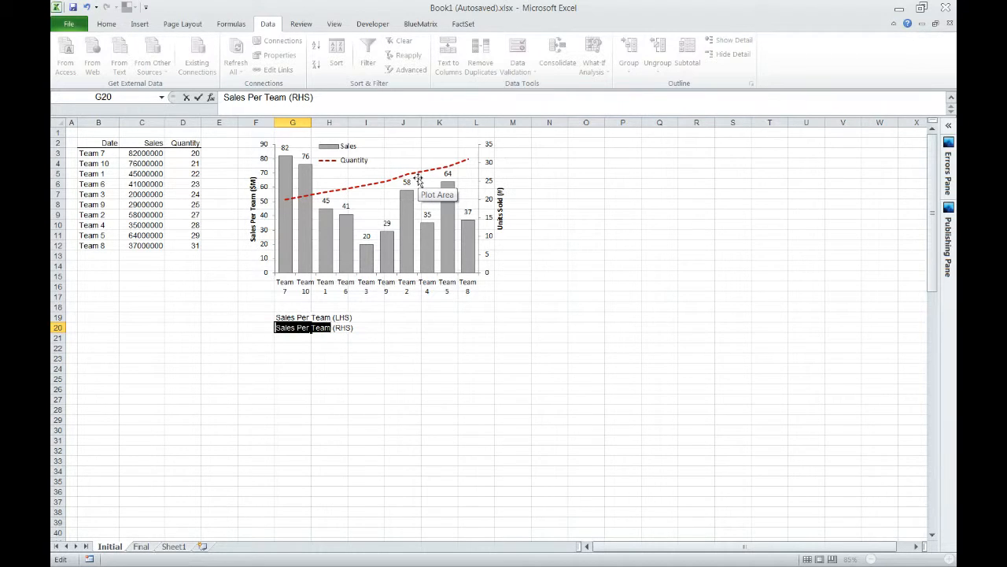
text(Units Sold)
key(Return)
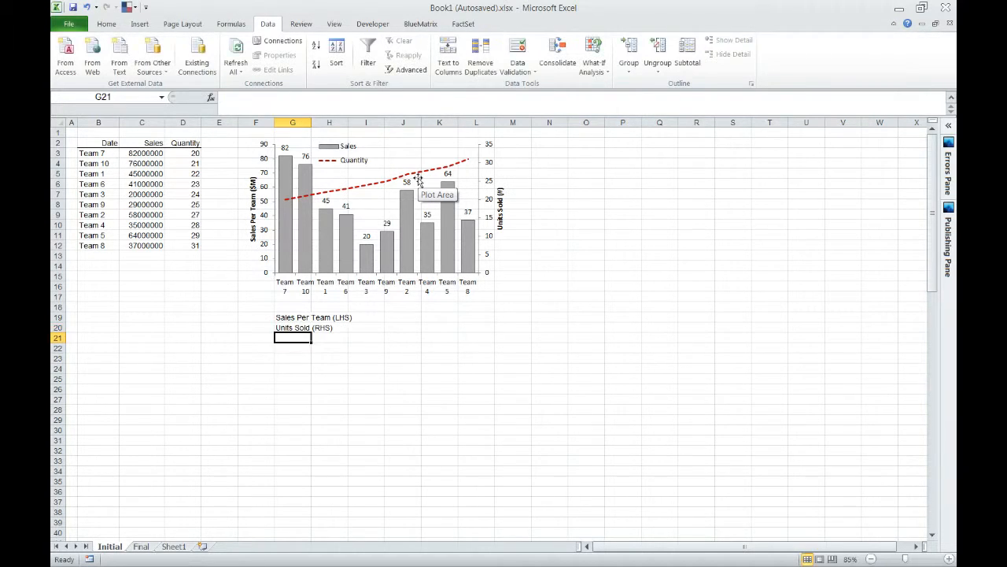
drag(282, 317, 287, 328)
key(Up)
key(Down)
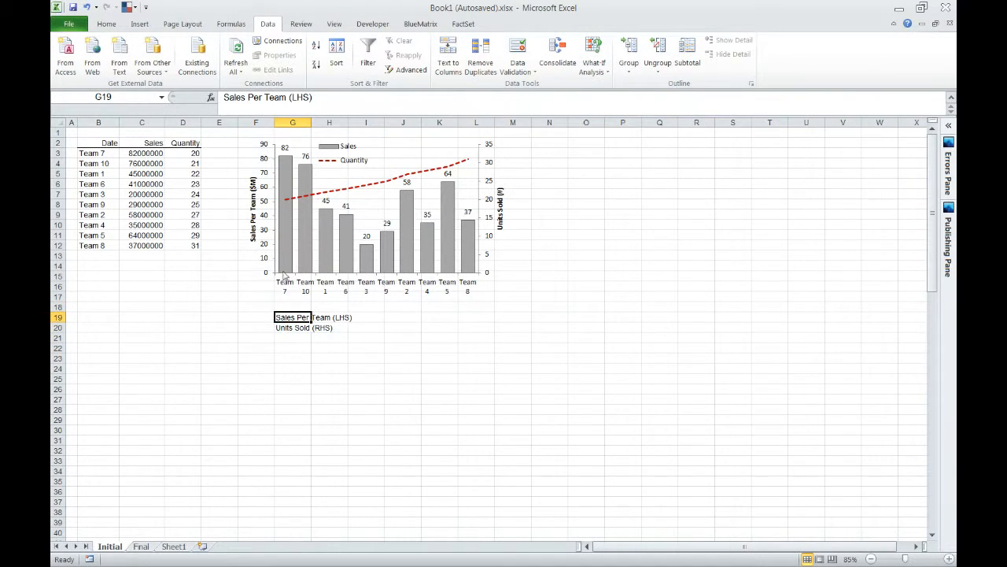
Link the Sales series name in the chart's data source to cell G19.
right_click(354, 174)
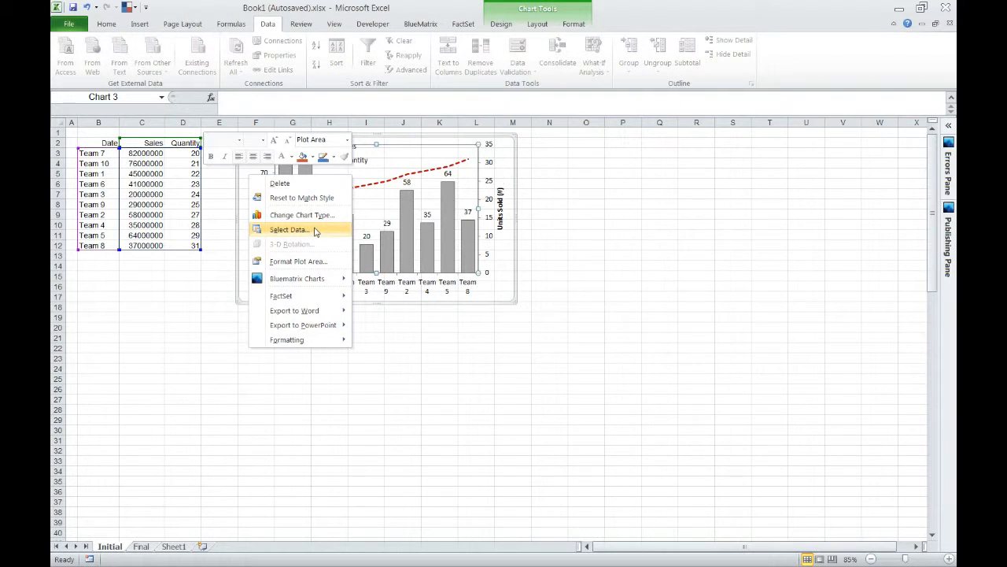
click(314, 230)
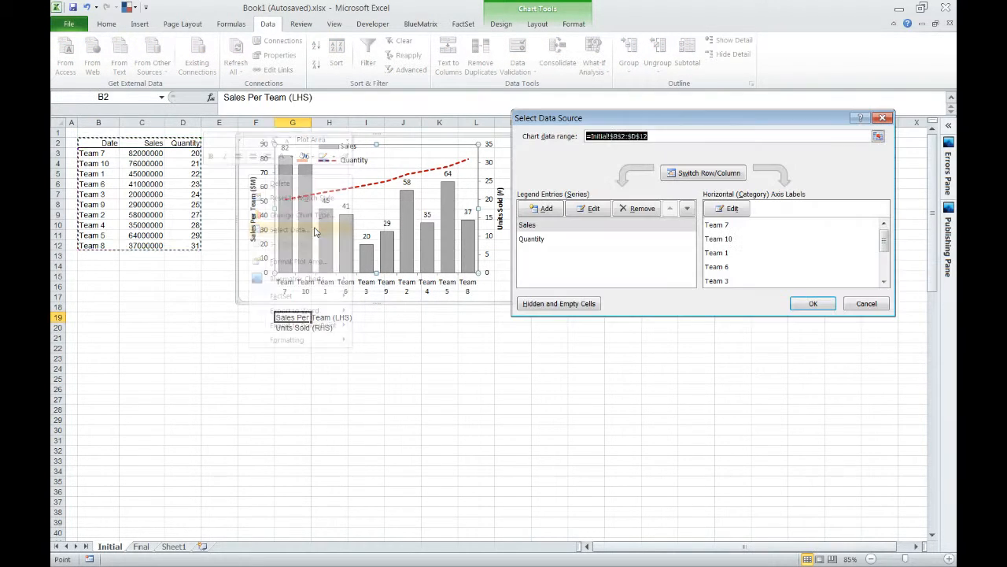
click(601, 211)
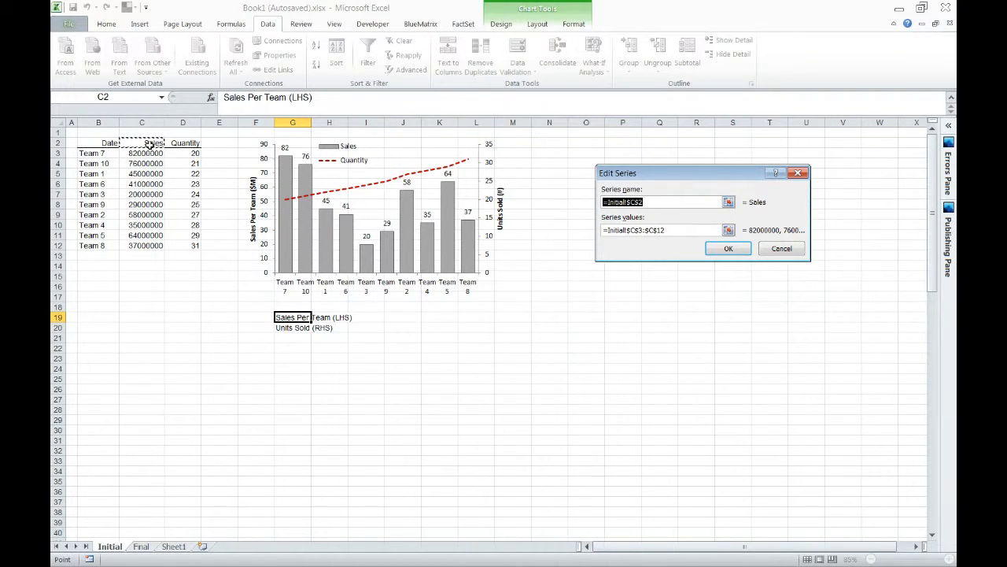
key(Delete)
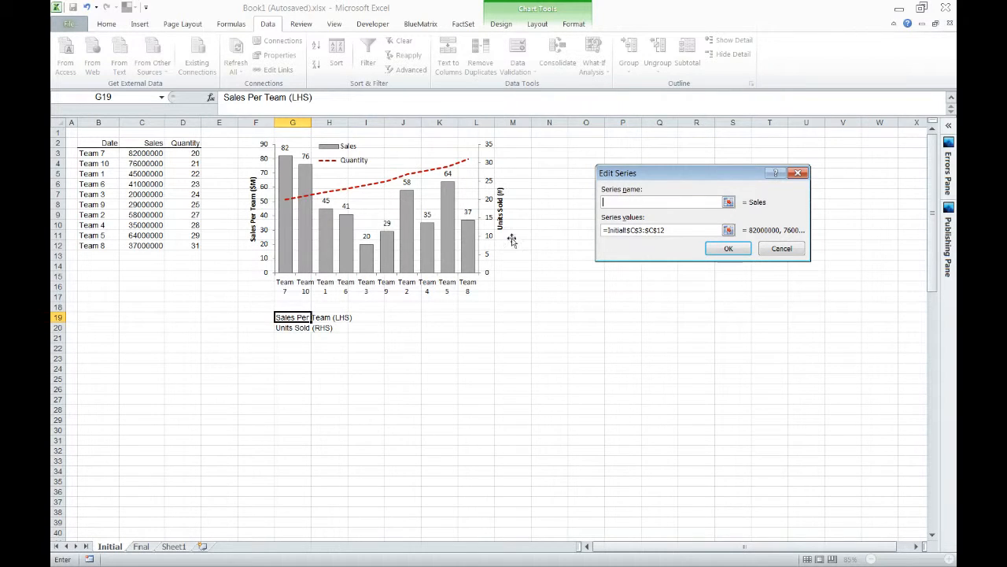
click(290, 317)
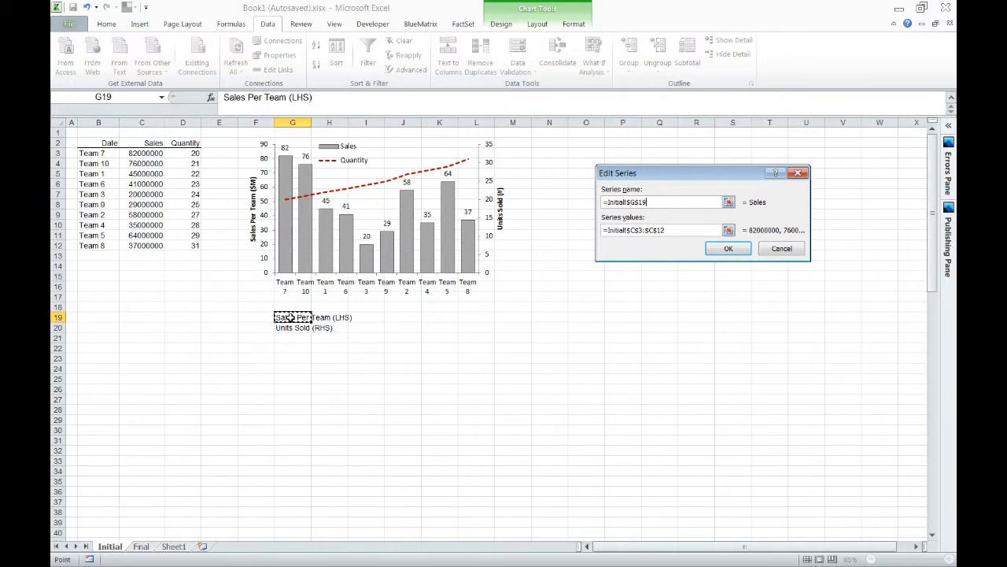
click(730, 248)
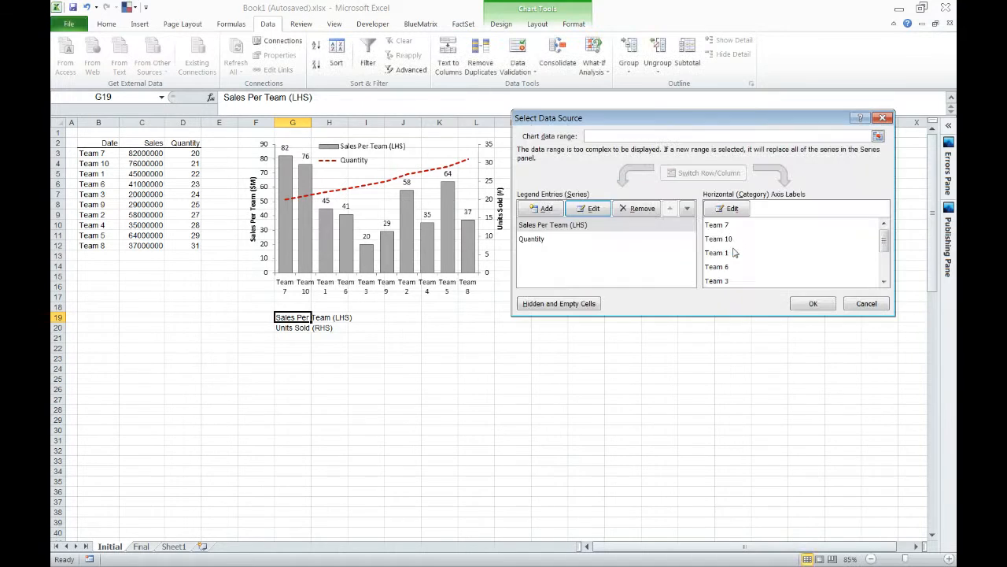
Link the Quantity series name to cell G20 and apply the data source changes.
click(560, 238)
click(591, 207)
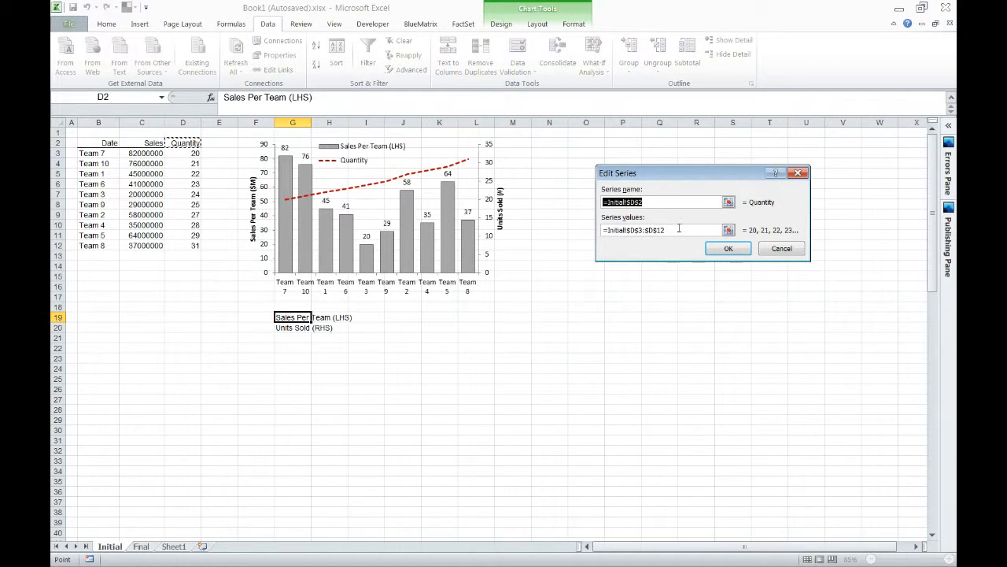
key(Delete)
click(291, 328)
click(729, 248)
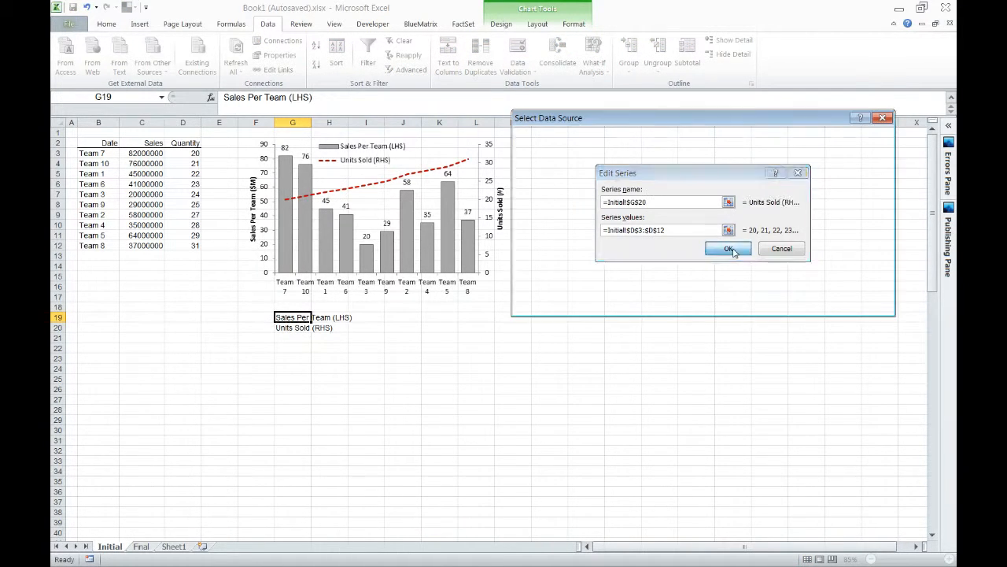
click(811, 303)
click(395, 334)
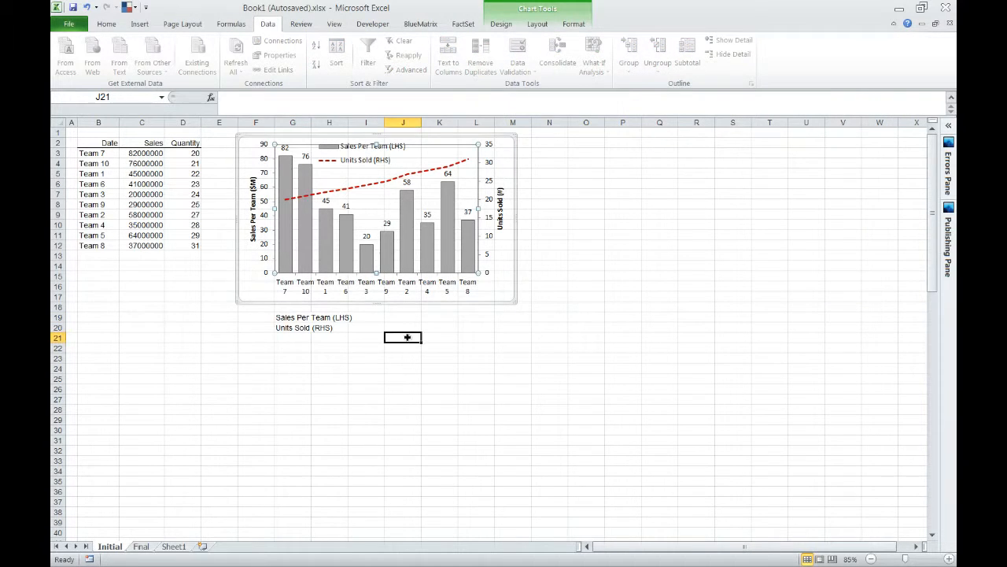
click(351, 154)
click(290, 338)
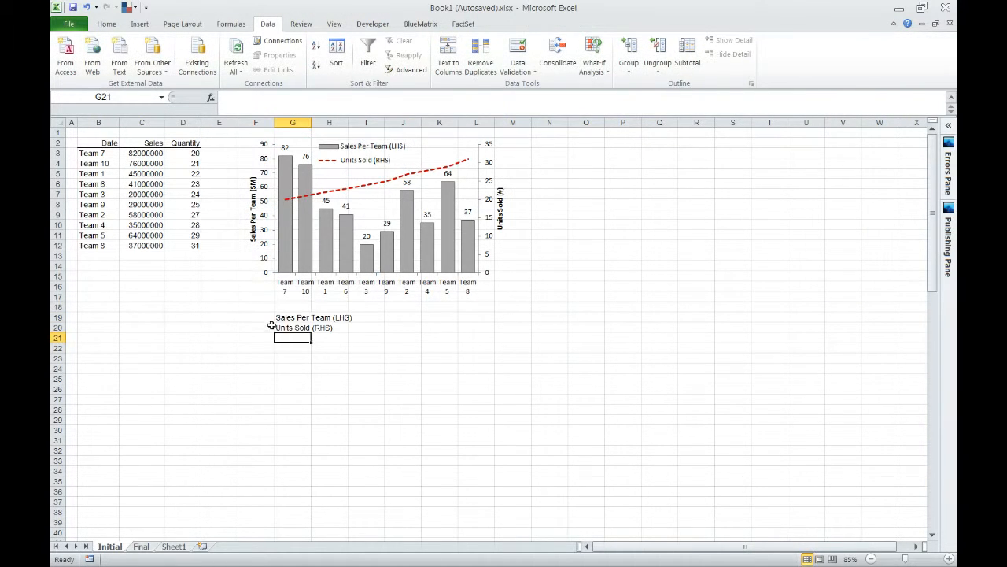
Clear the "Sales Per Team (LHS)" label from cell G19 and undo the deletion.
drag(286, 317, 289, 327)
key(Up)
key(Down)
key(Delete)
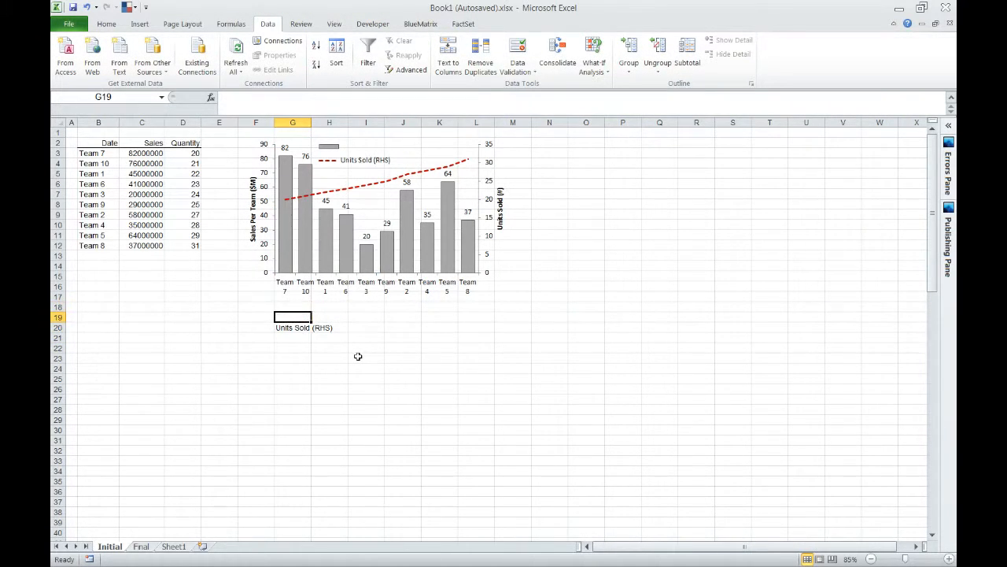
key(ctrl+z)
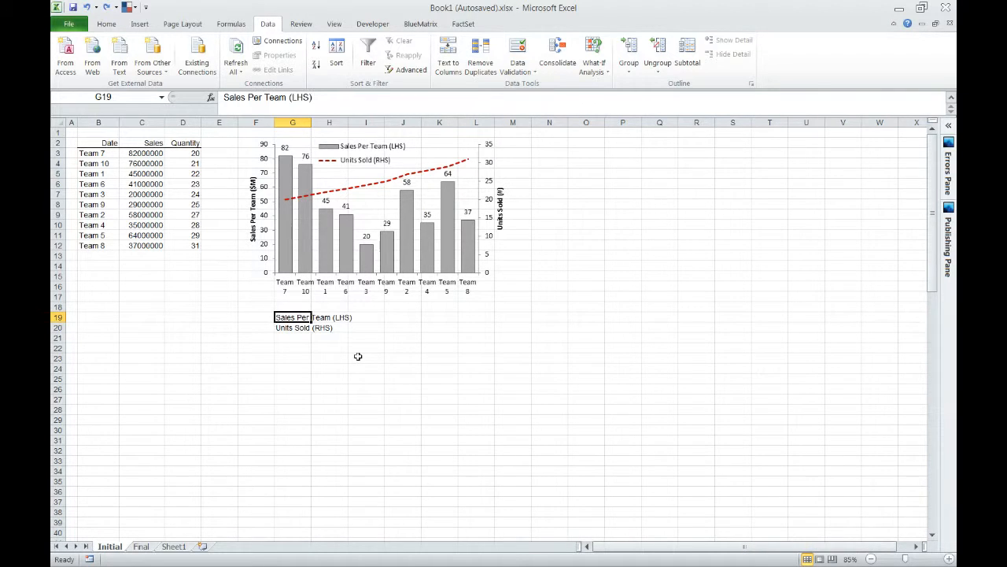
Enter the label "Vert-X Axis 1" in cell F19, beside the Sales Per Team (LHS) label.
key(Left)
key(Right)
key(Left)
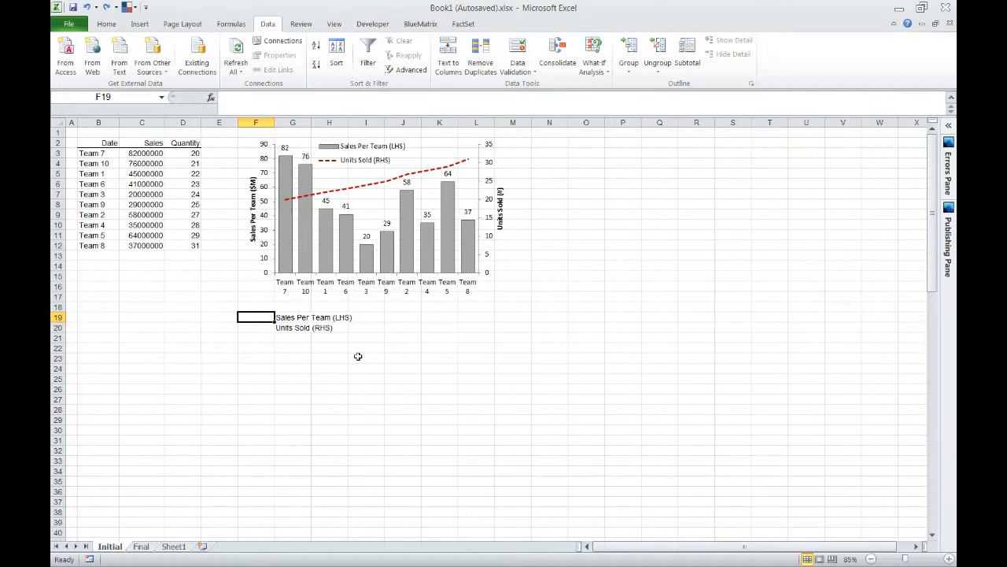
text(Ver)
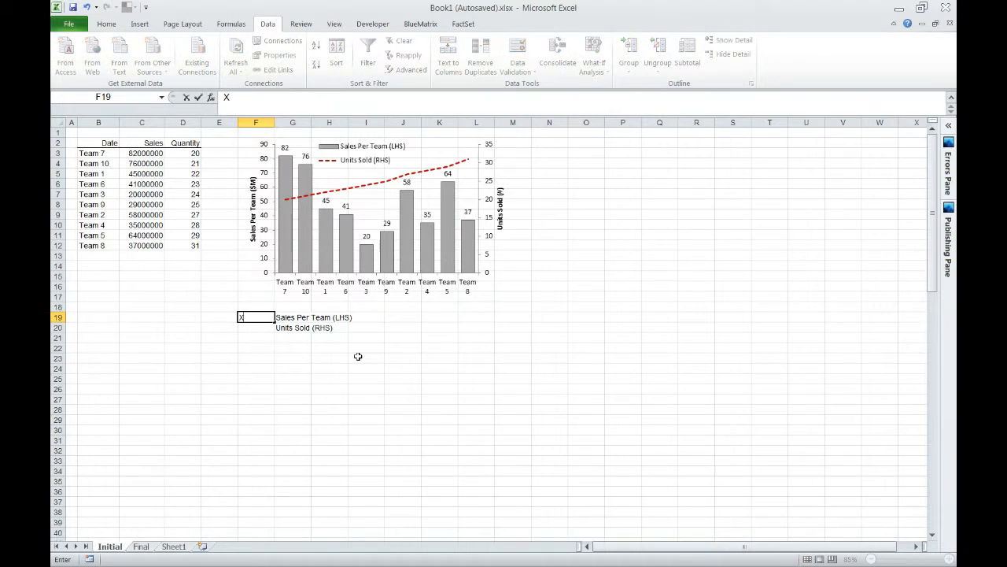
text(t-X As)
text(is 1)
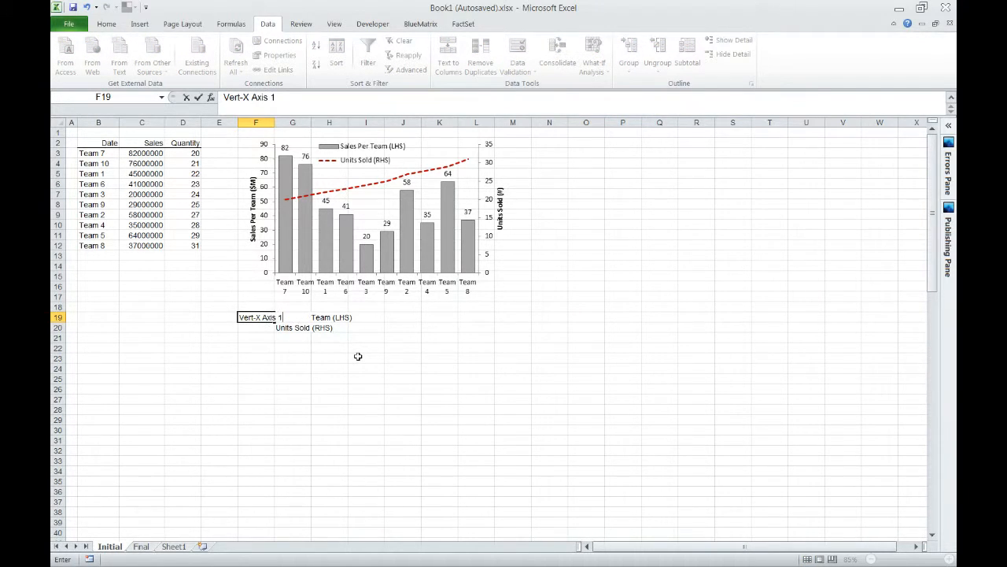
key(ctrl+Return)
Copy the F19 label into cell F20 and edit the copy to read "Vert-X Axis 2".
key(ctrl+c)
key(Down)
key(ctrl+v)
key(F2)
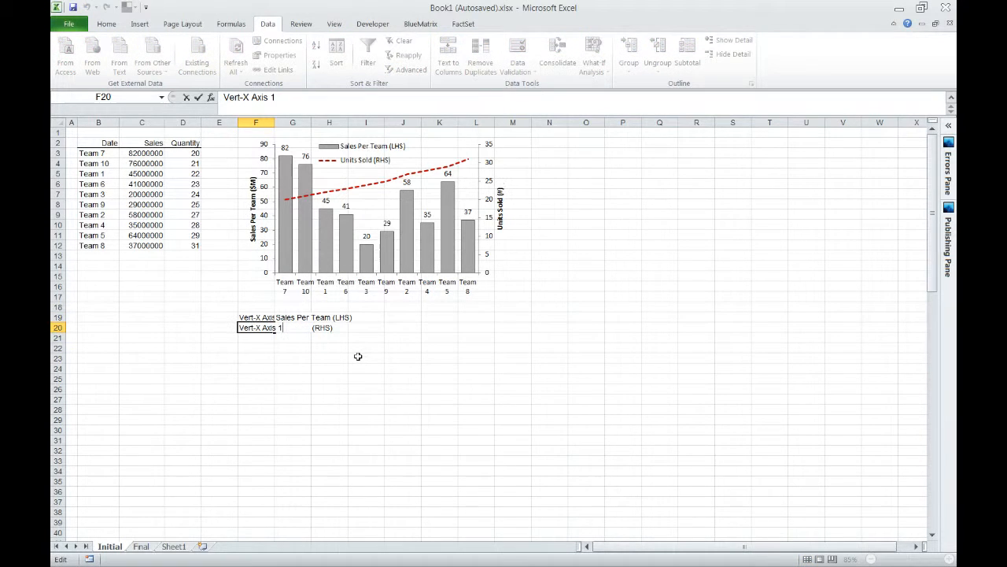
key(shift+Left)
text(2)
key(Return)
Right-align the two axis labels in cells F19:F20.
key(Up)
key(Up)
key(shift+Down)
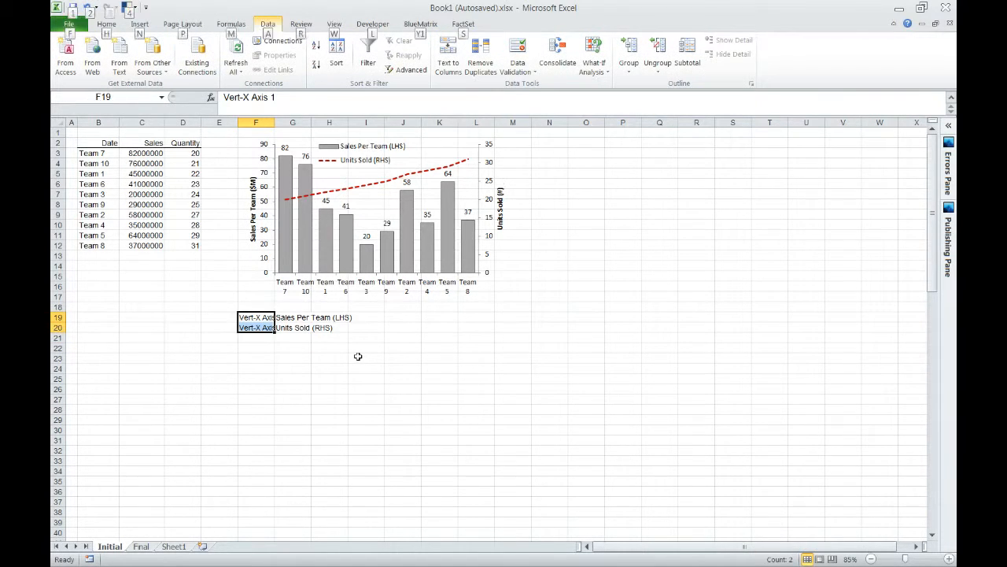
key(alt+h)
key(a)
key(r)
key(Right)
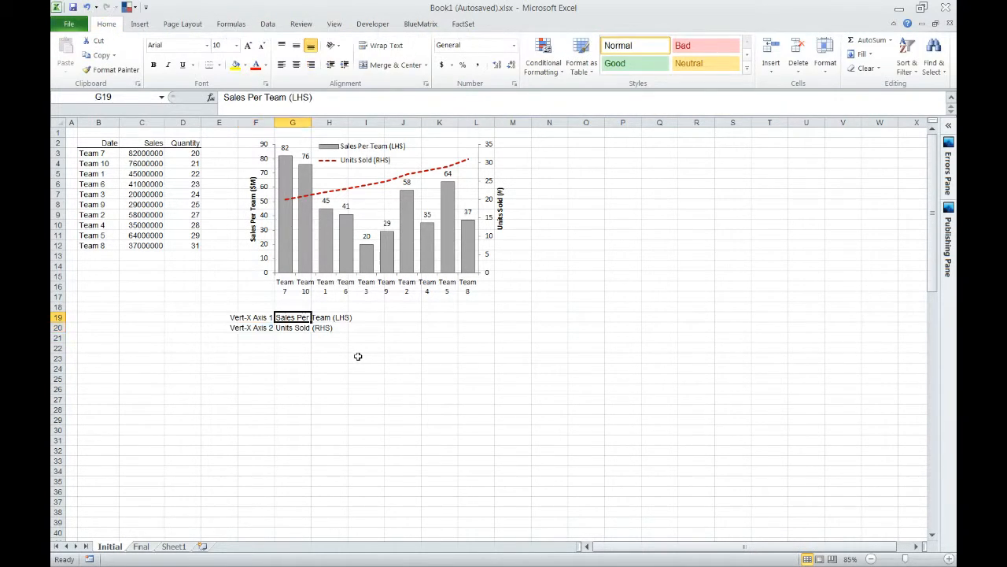
Make the axis labels in cells F19:F20 bold.
key(Down)
key(Left)
key(Up)
key(shift+Down)
key(ctrl+b)
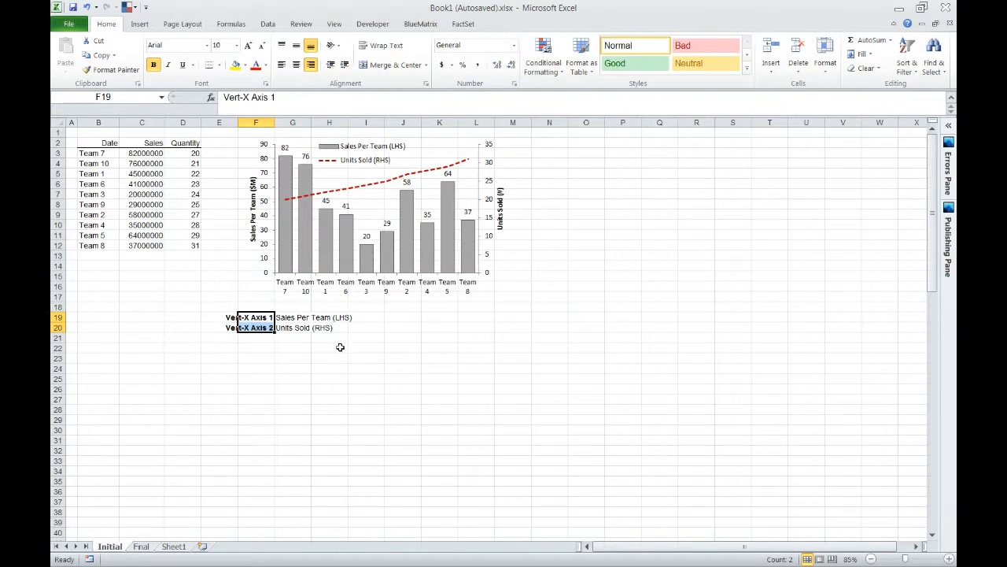
key(Down)
key(Down)
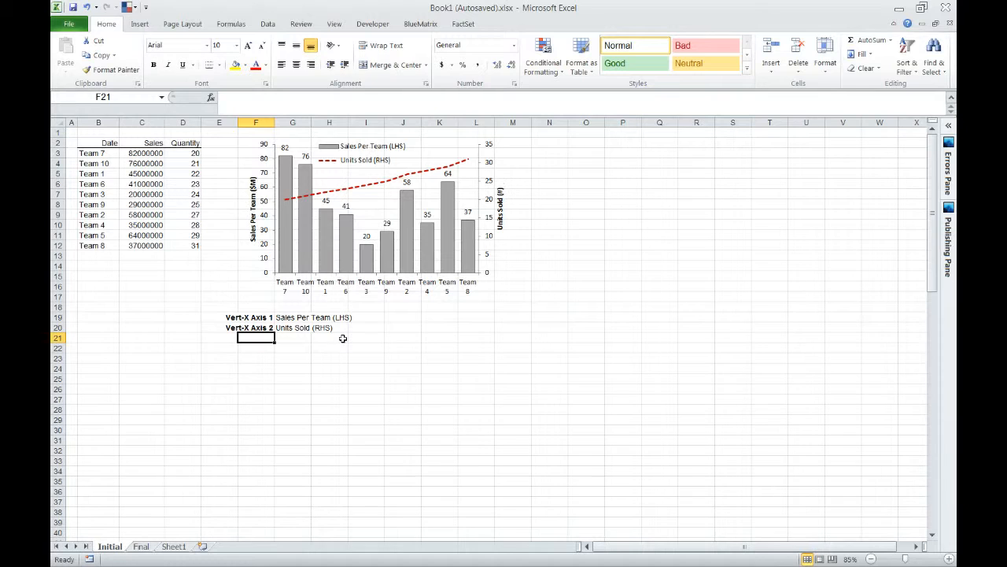